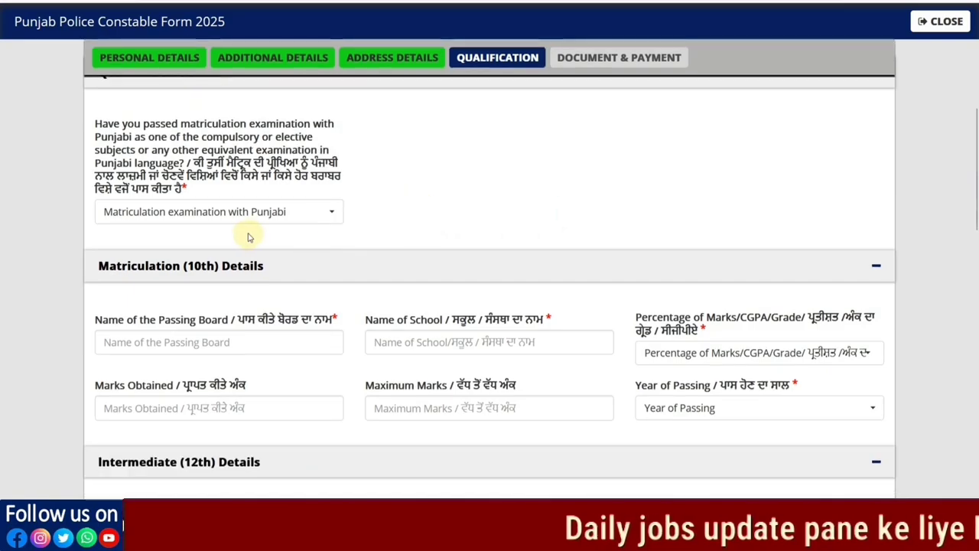
Answer Yes to passing matriculation with Punjabi and set the Punjabi language course type to Compulsory Subject in Matriculation
{"action": "left_click", "coordinate": [247, 212]}
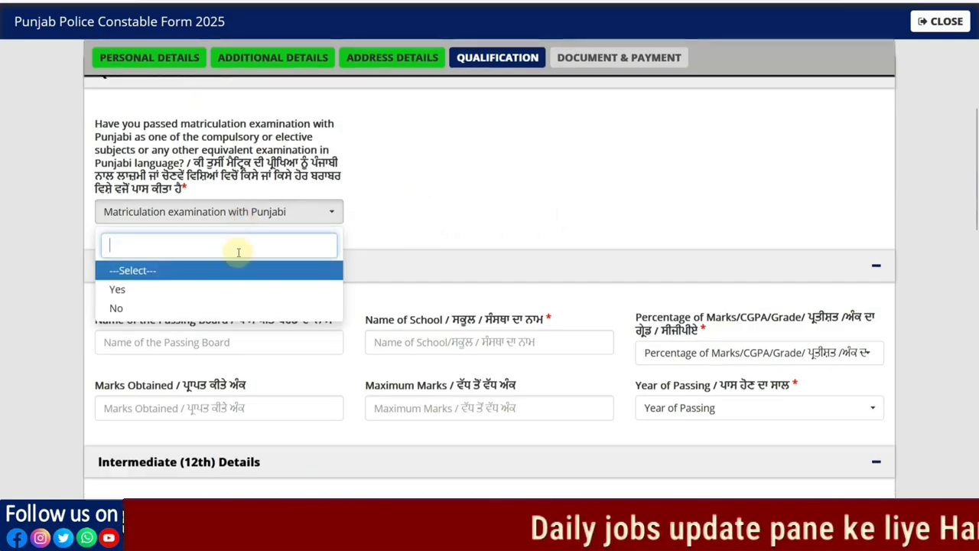
{"action": "left_click", "coordinate": [208, 288]}
{"action": "left_click", "coordinate": [413, 165]}
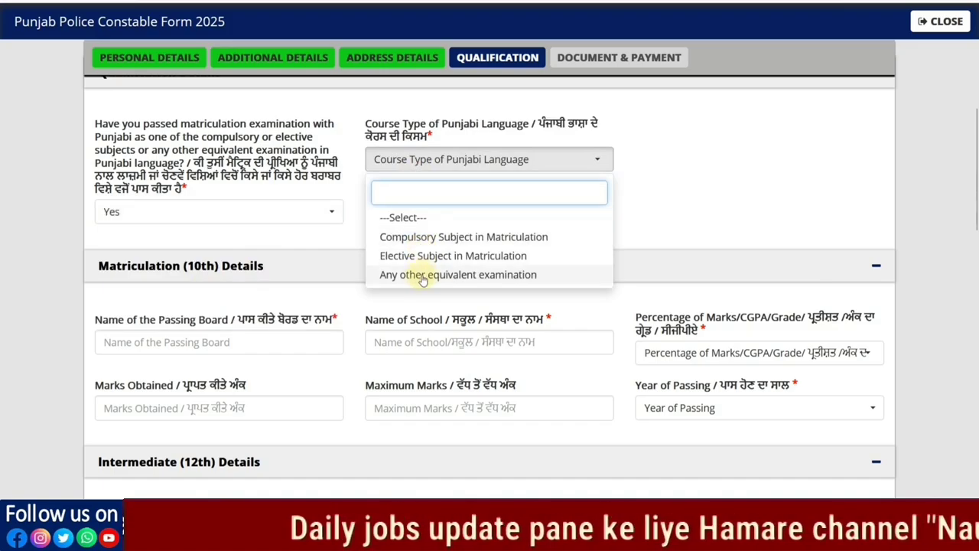
{"action": "left_click", "coordinate": [472, 244]}
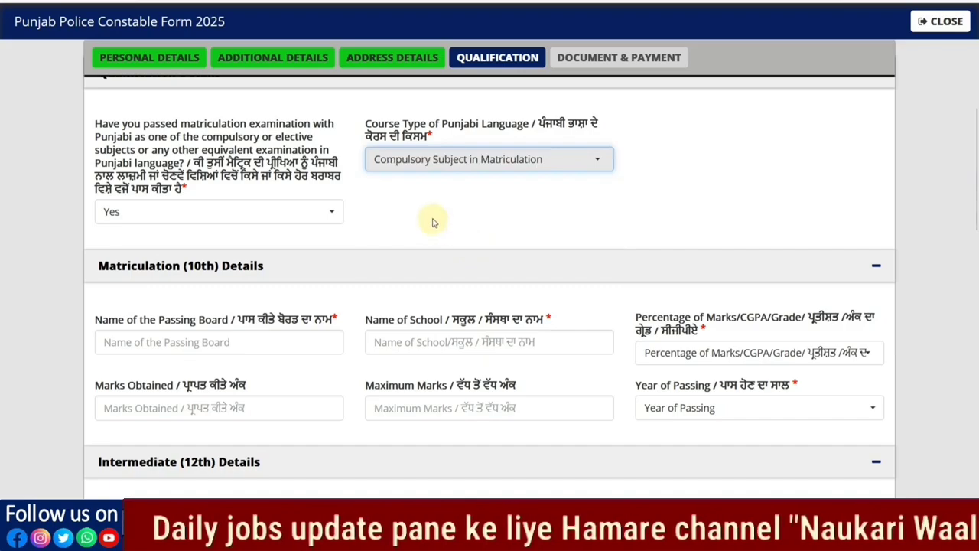
Fill in the Matriculation (10th) passing board as PUNJAB BOARD and the school name as RKS SCHOOL
{"action": "scroll", "coordinate": [432, 222], "scroll_direction": "down", "scroll_amount": 2}
{"action": "left_click", "coordinate": [186, 187]}
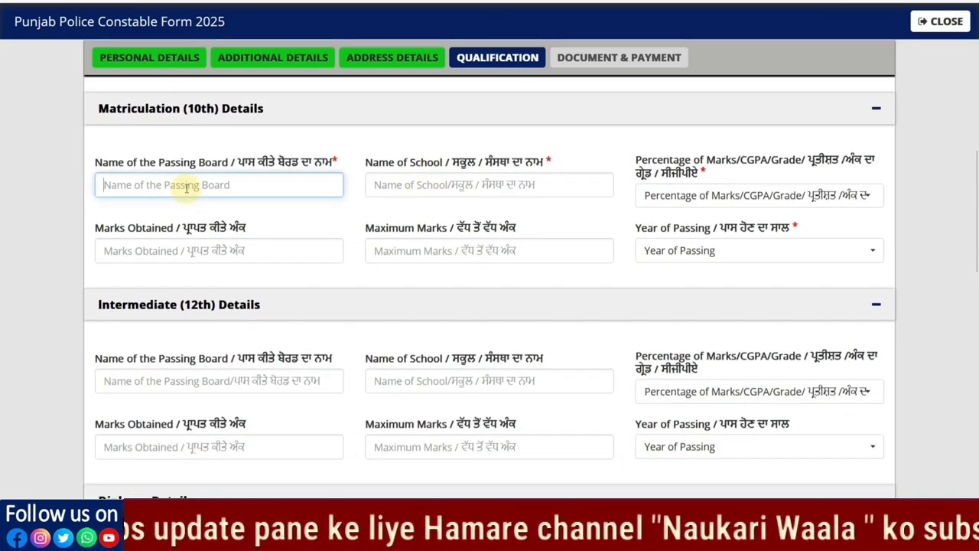
{"action": "type", "text": "PUNJAB BOARD"}
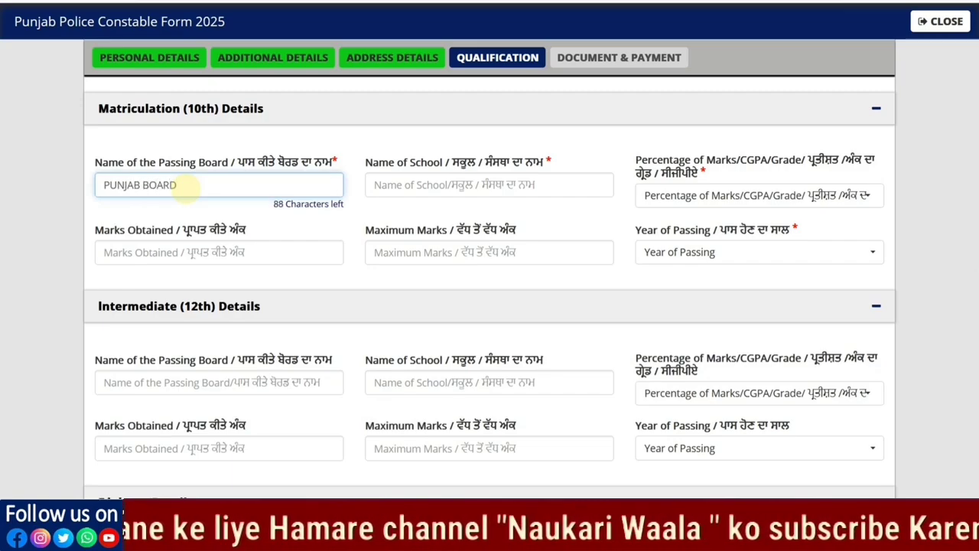
{"action": "key", "text": "Tab"}
{"action": "type", "text": "R"}
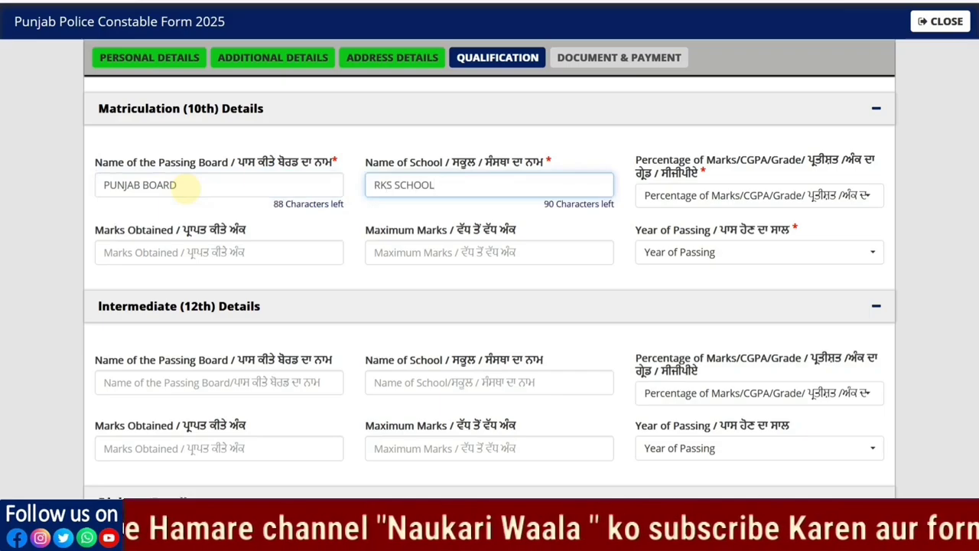
Try Percentage and then CGPA as the result type in the Matriculation (10th) details
{"action": "left_click", "coordinate": [725, 195]}
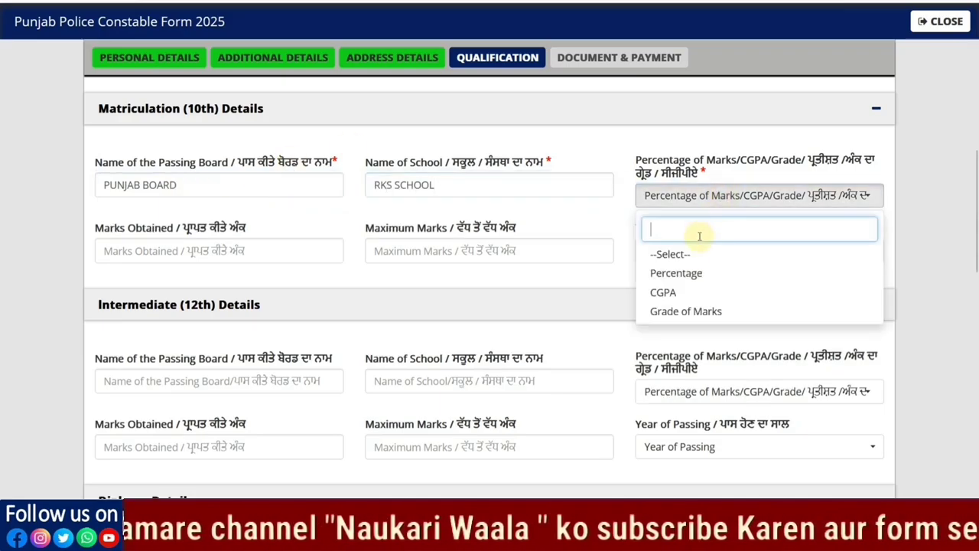
{"action": "left_click", "coordinate": [688, 274]}
{"action": "left_click", "coordinate": [663, 197]}
{"action": "left_click", "coordinate": [670, 289]}
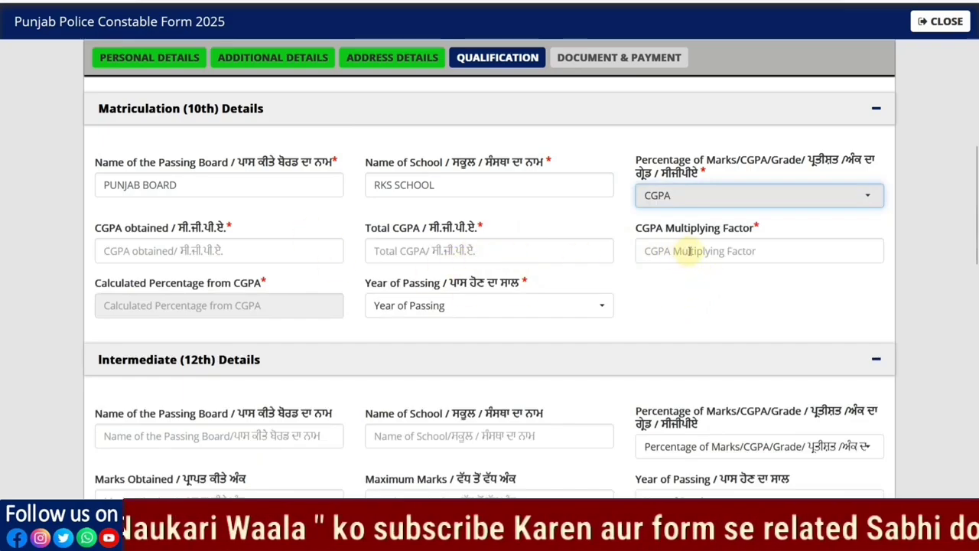
Enter 10 as the matriculation CGPA obtained, 10 as the total CGPA and 9.5 as the CGPA multiplying factor
{"action": "left_click", "coordinate": [198, 249]}
{"action": "type", "text": "9"}
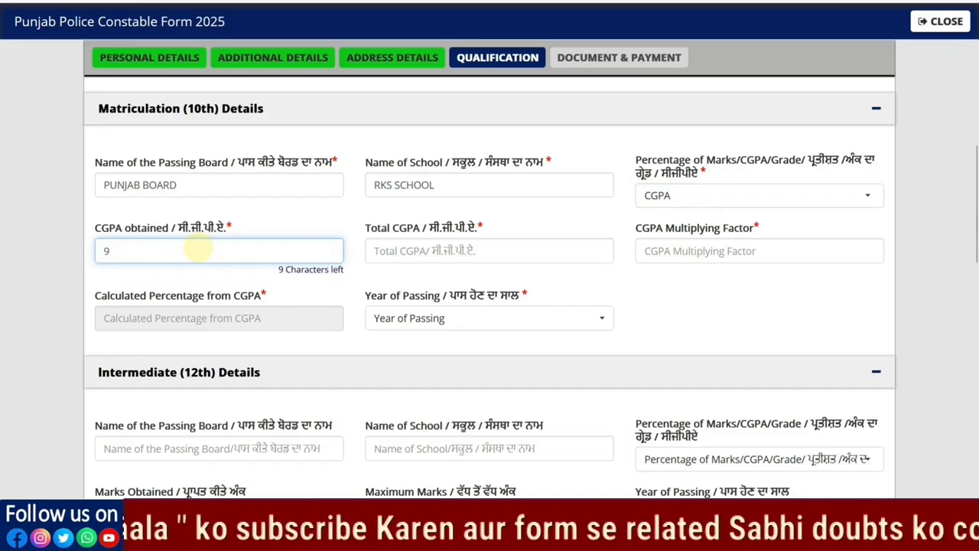
{"action": "key", "text": "BackSpace"}
{"action": "type", "text": "1"}
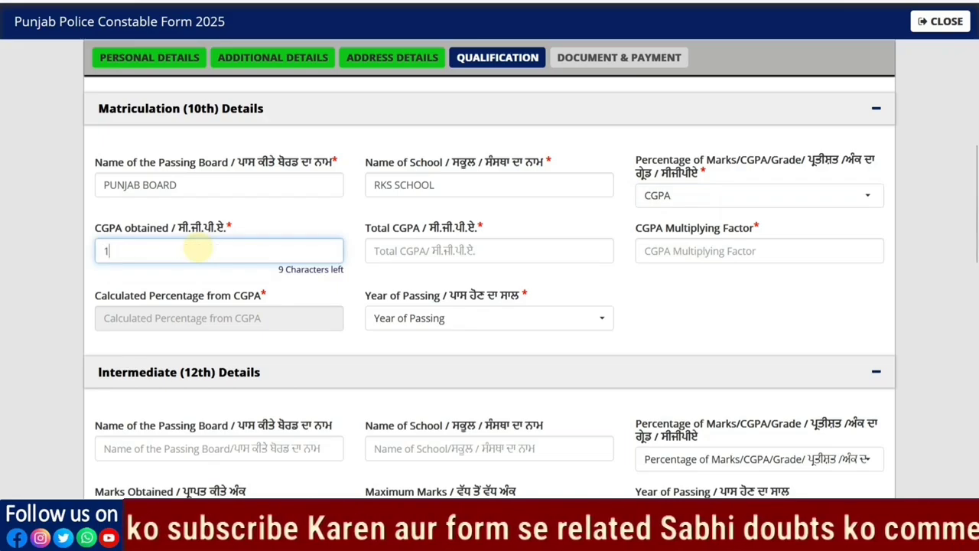
{"action": "type", "text": "0"}
{"action": "left_click", "coordinate": [403, 260]}
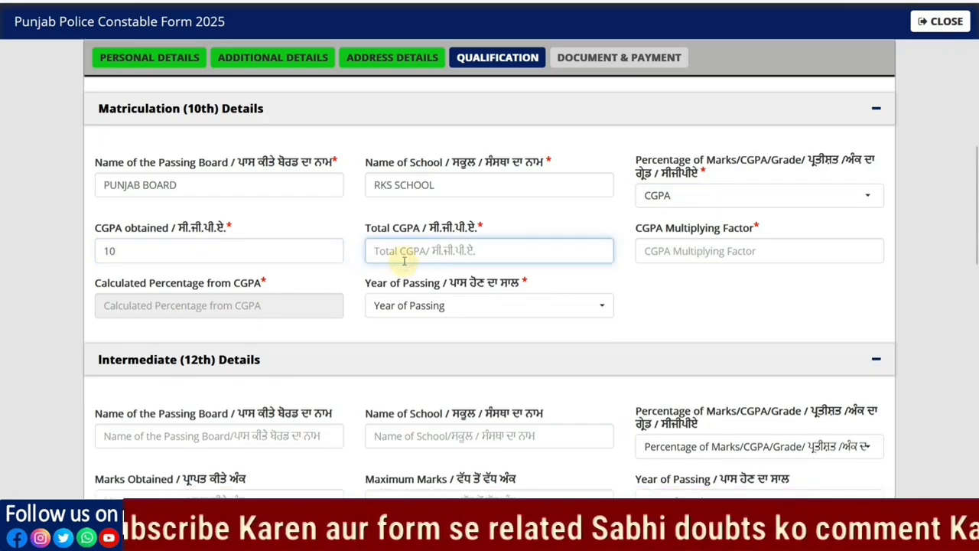
{"action": "type", "text": "0"}
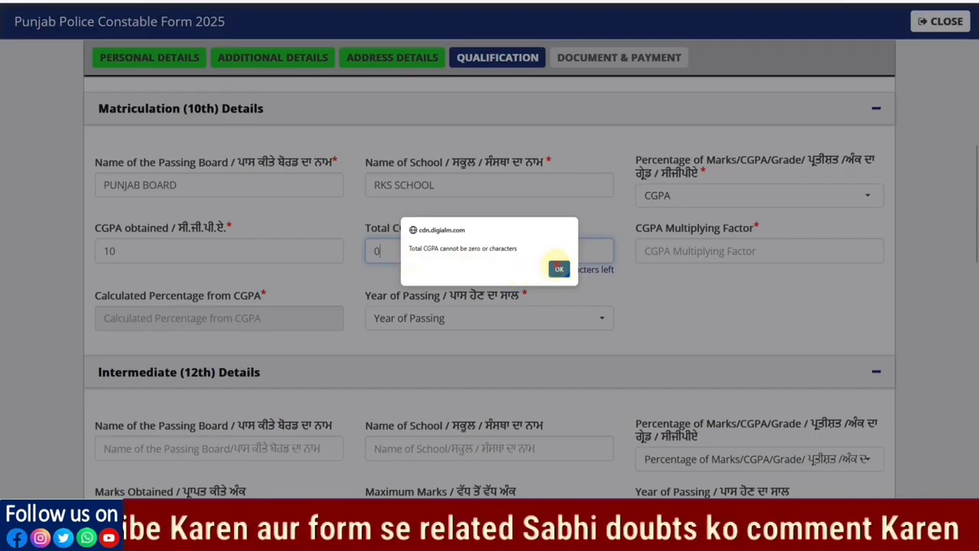
{"action": "left_click", "coordinate": [559, 268]}
{"action": "type", "text": "10"}
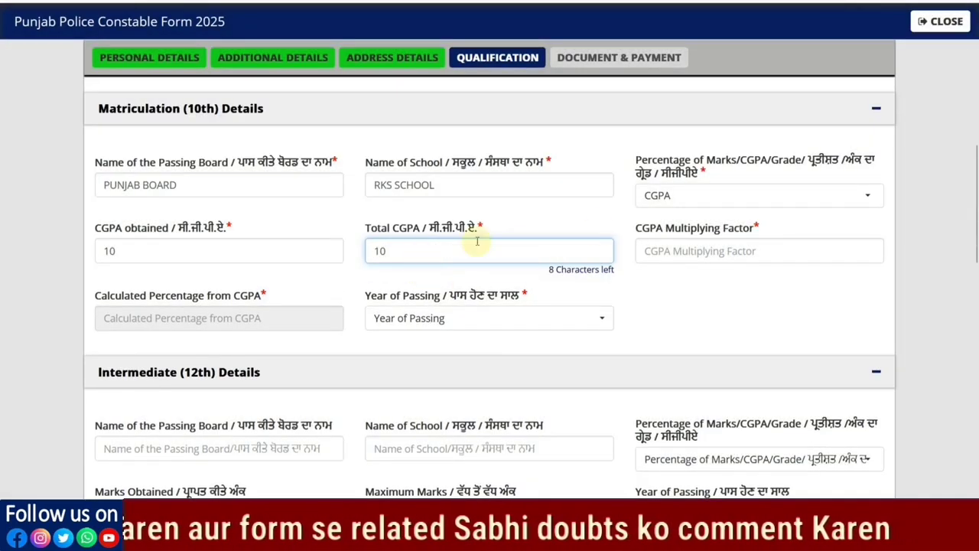
{"action": "left_click", "coordinate": [654, 247]}
{"action": "type", "text": "9.5"}
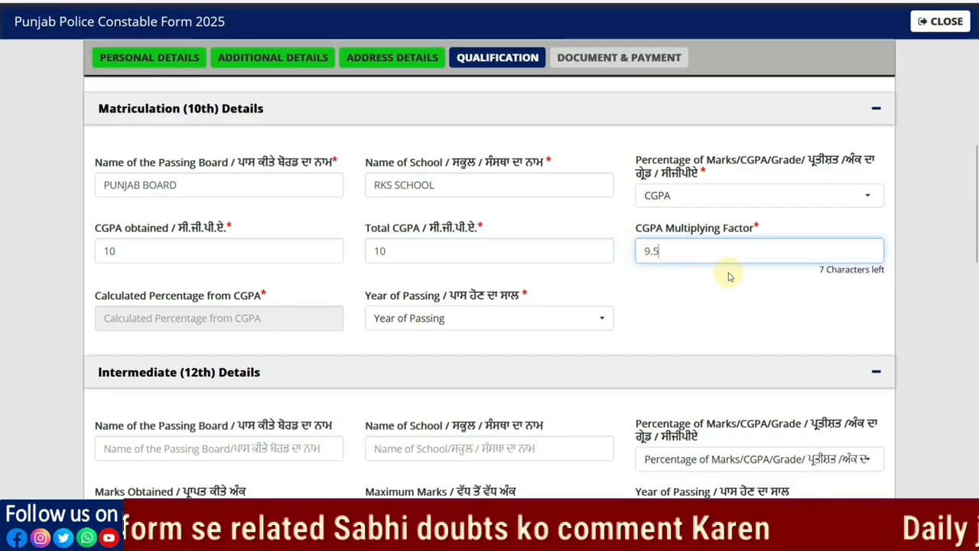
{"action": "left_click", "coordinate": [679, 295]}
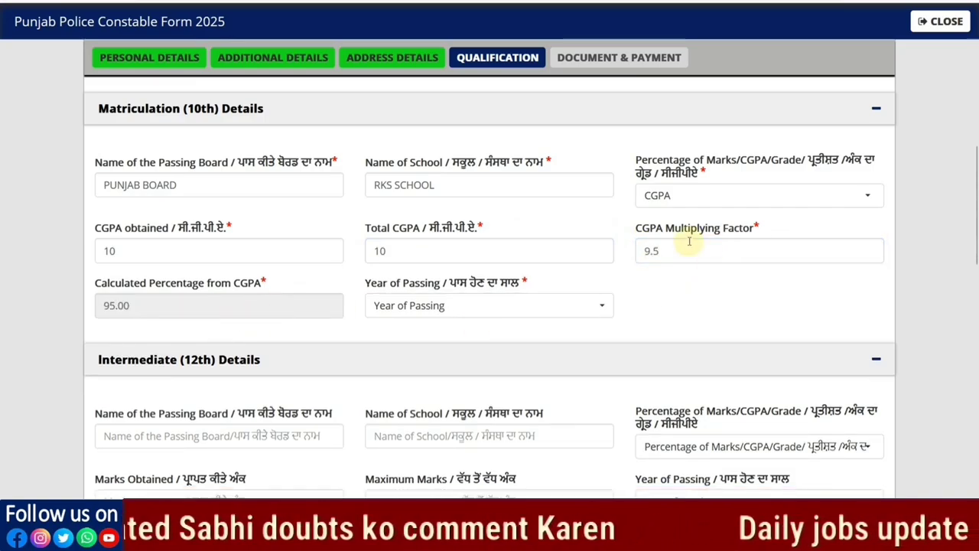
Try Grade of Marks as the matriculation result type
{"action": "left_click", "coordinate": [385, 315]}
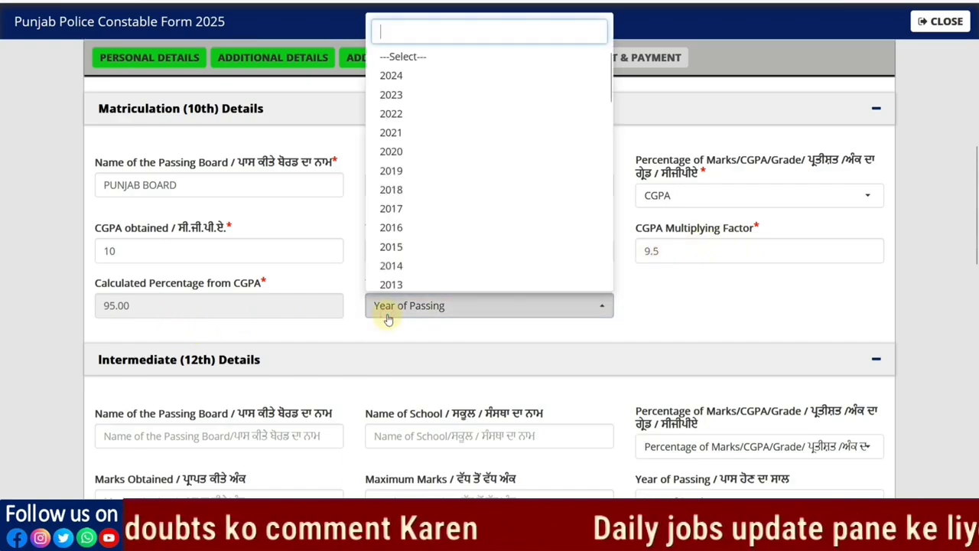
{"action": "left_click", "coordinate": [706, 319]}
{"action": "left_click", "coordinate": [656, 195]}
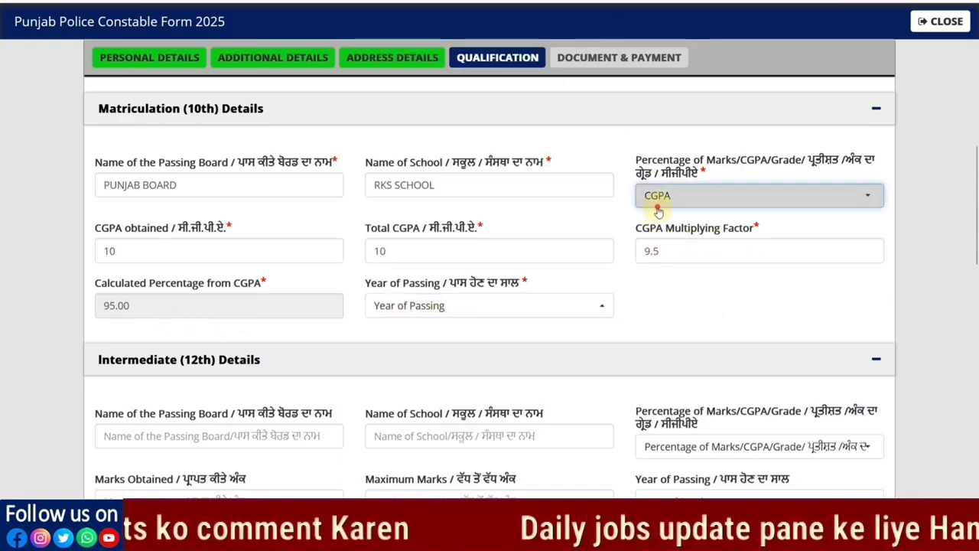
{"action": "left_click", "coordinate": [673, 311]}
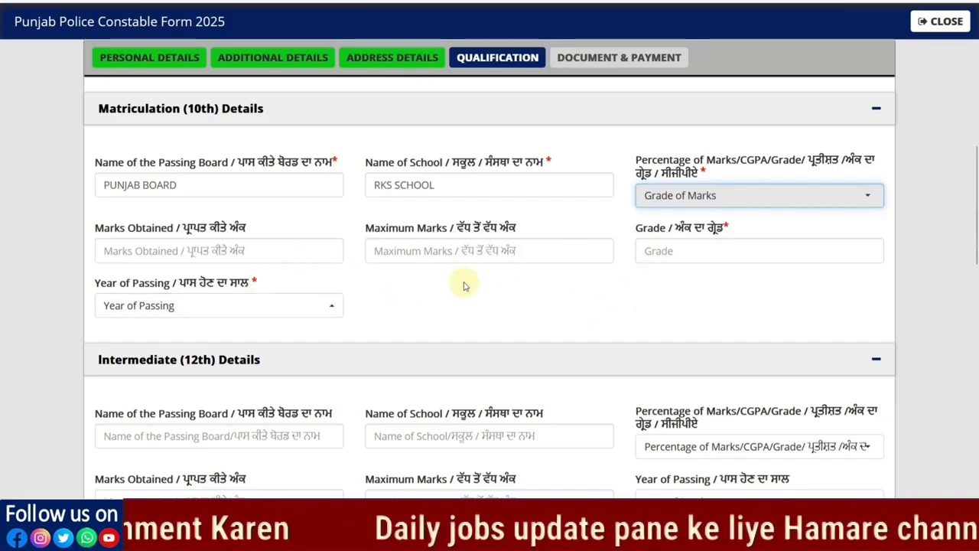
Set the matriculation result type to Percentage, with 480 marks obtained, 600 maximum marks and 2018 as the year of passing
{"action": "left_click", "coordinate": [642, 203]}
{"action": "left_click", "coordinate": [673, 270]}
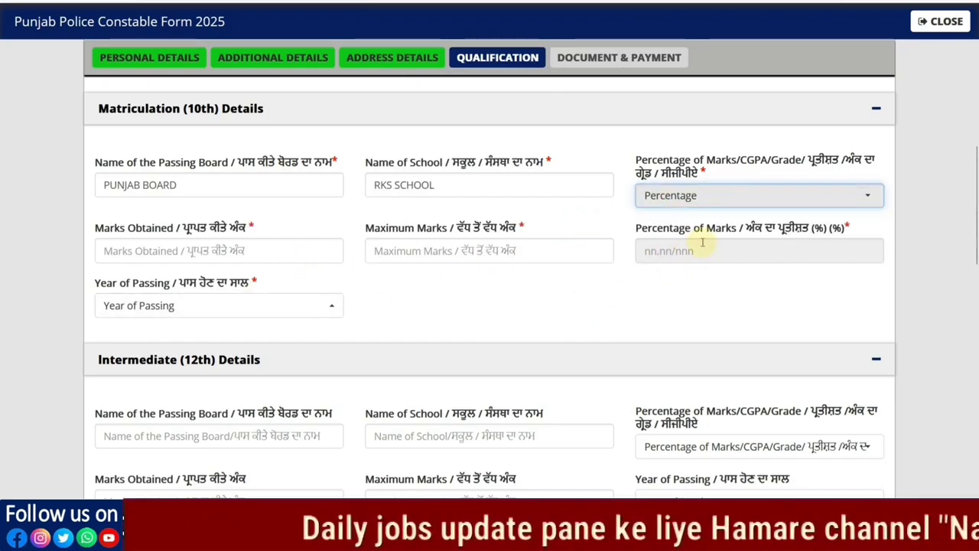
{"action": "left_click", "coordinate": [199, 259]}
{"action": "type", "text": "480"}
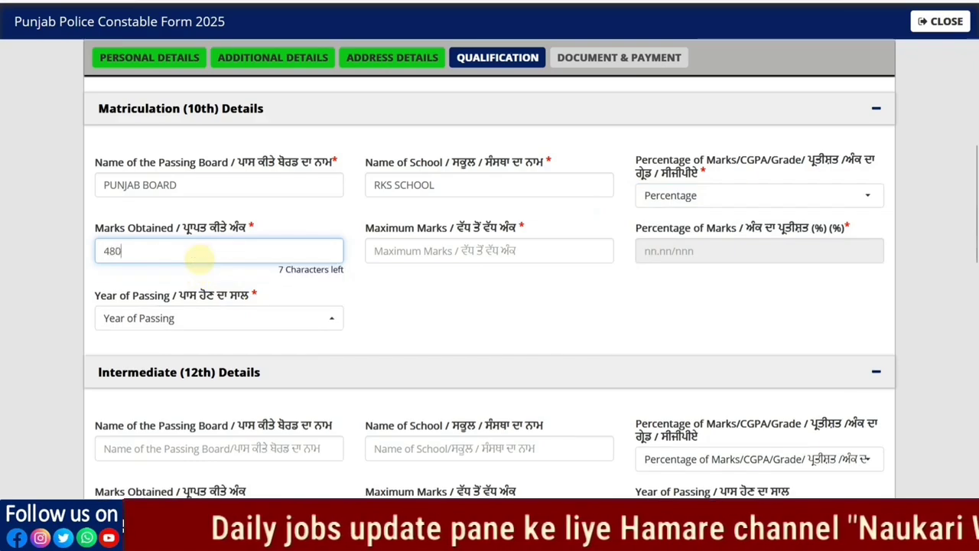
{"action": "key", "text": "Tab"}
{"action": "type", "text": "6"}
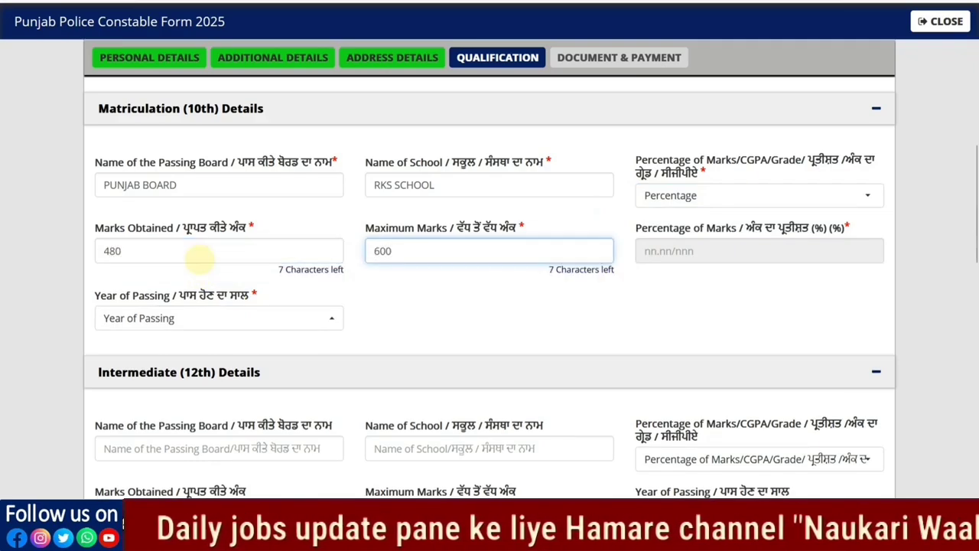
{"action": "left_click", "coordinate": [389, 305]}
{"action": "left_click", "coordinate": [220, 309]}
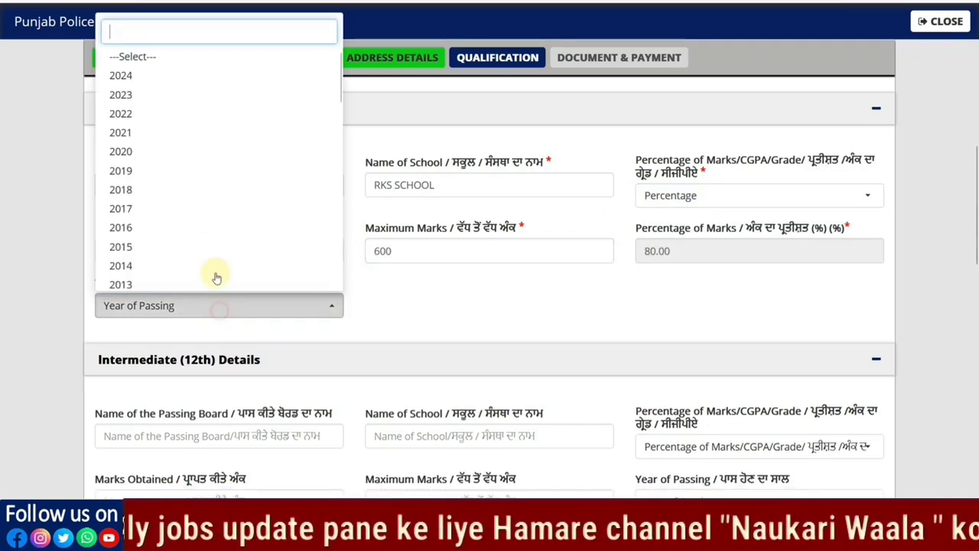
{"action": "left_click", "coordinate": [188, 191]}
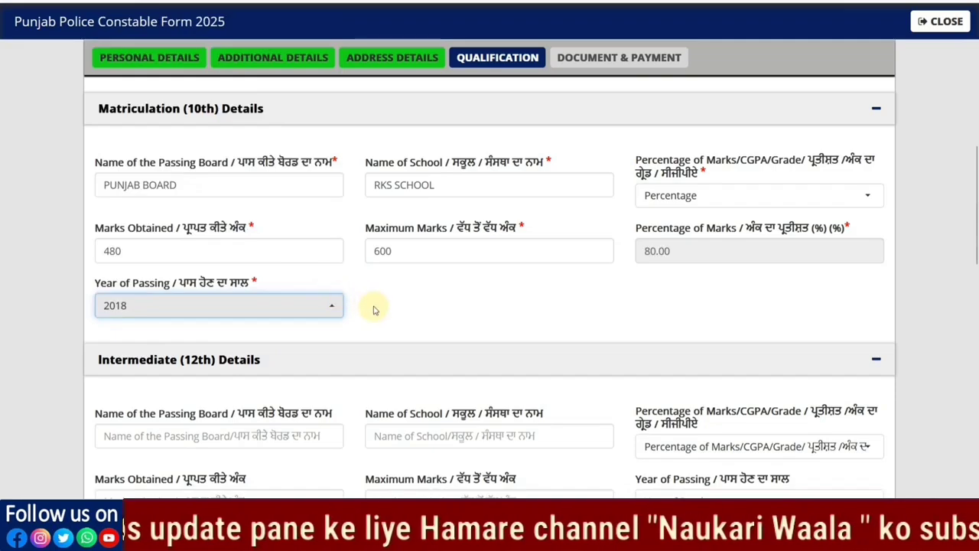
Set the result type in the Intermediate (12th) details to CGPA after trying Percentage
{"action": "scroll", "coordinate": [227, 265], "scroll_direction": "down", "scroll_amount": 3}
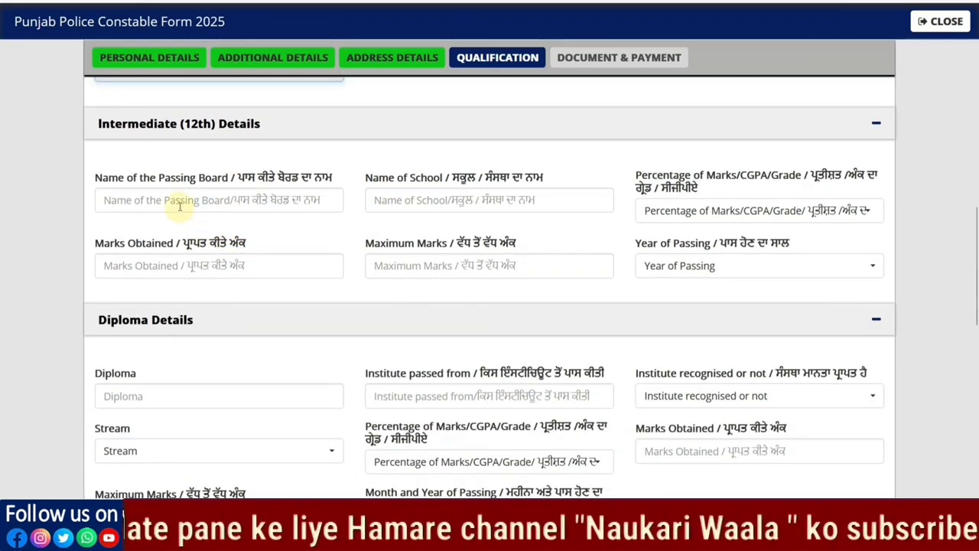
{"action": "left_click", "coordinate": [666, 214]}
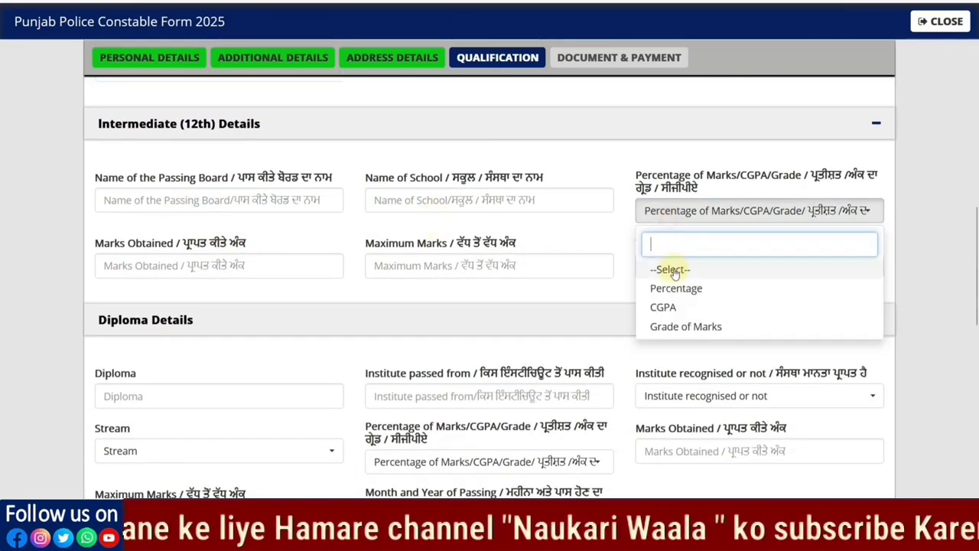
{"action": "left_click", "coordinate": [674, 288]}
{"action": "left_click", "coordinate": [676, 212]}
{"action": "left_click", "coordinate": [662, 307]}
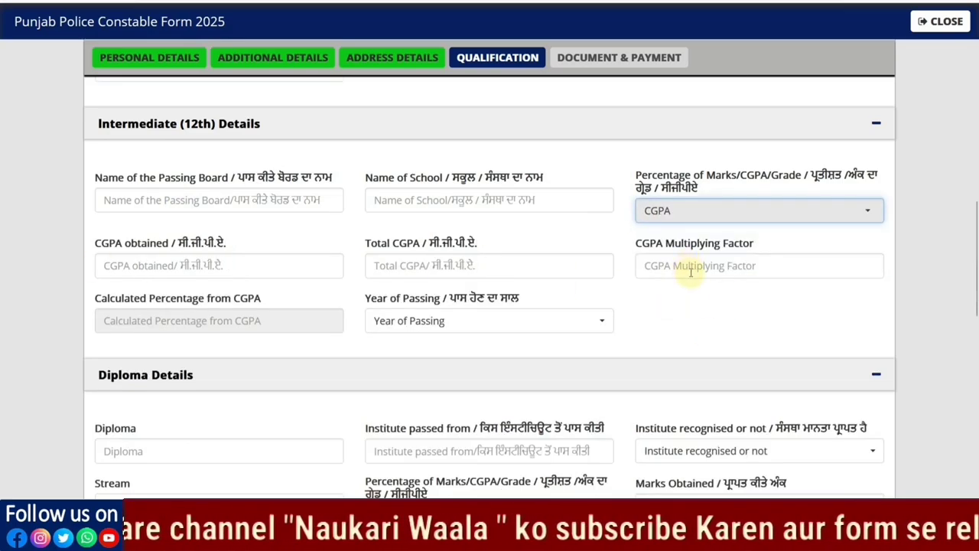
Set Cadre Preference 1 to District Police Cadre and Cadre Preference 2 to Armed Police Cadre
{"action": "scroll", "coordinate": [432, 345], "scroll_direction": "down", "scroll_amount": 2}
{"action": "scroll", "coordinate": [265, 328], "scroll_direction": "down", "scroll_amount": 3}
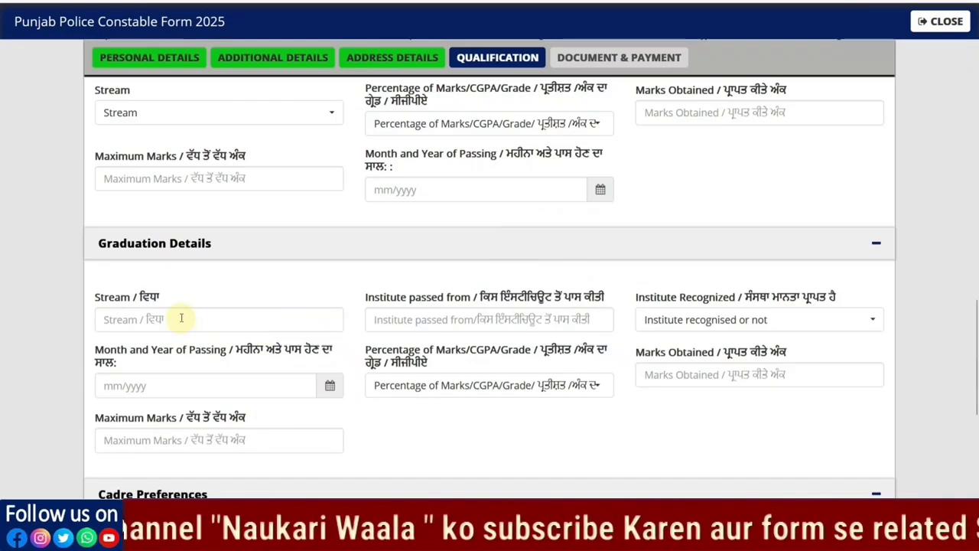
{"action": "scroll", "coordinate": [219, 317], "scroll_direction": "down", "scroll_amount": 2}
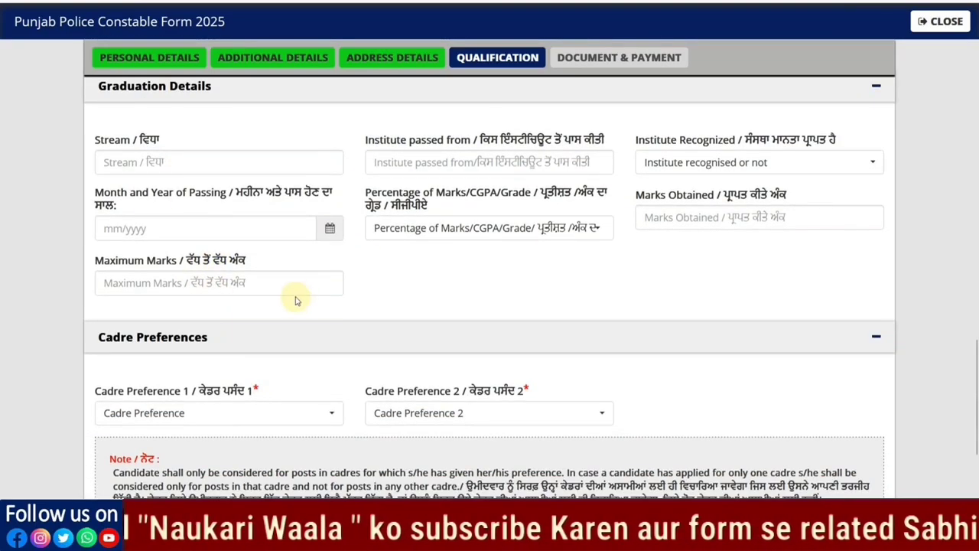
{"action": "scroll", "coordinate": [383, 277], "scroll_direction": "down", "scroll_amount": 2}
{"action": "left_click", "coordinate": [191, 273]}
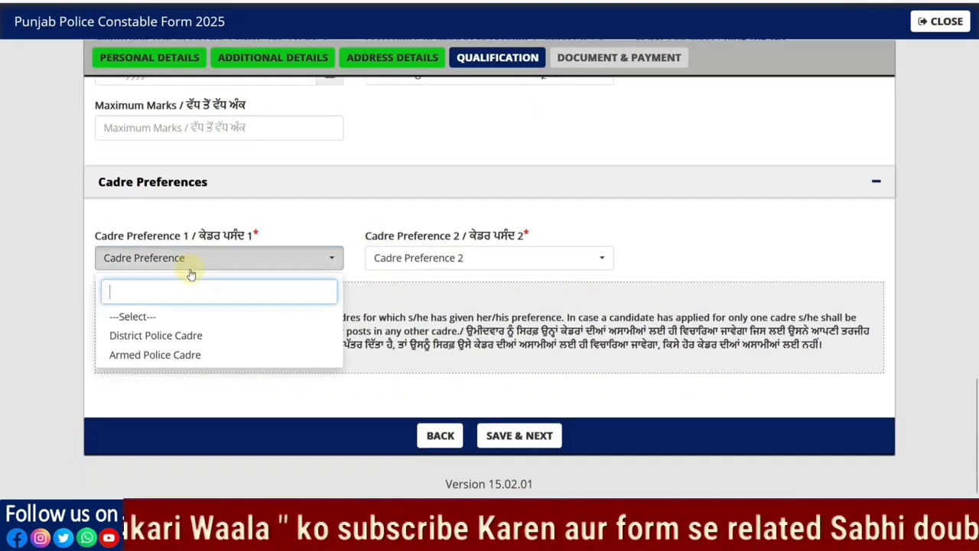
{"action": "left_click", "coordinate": [177, 344]}
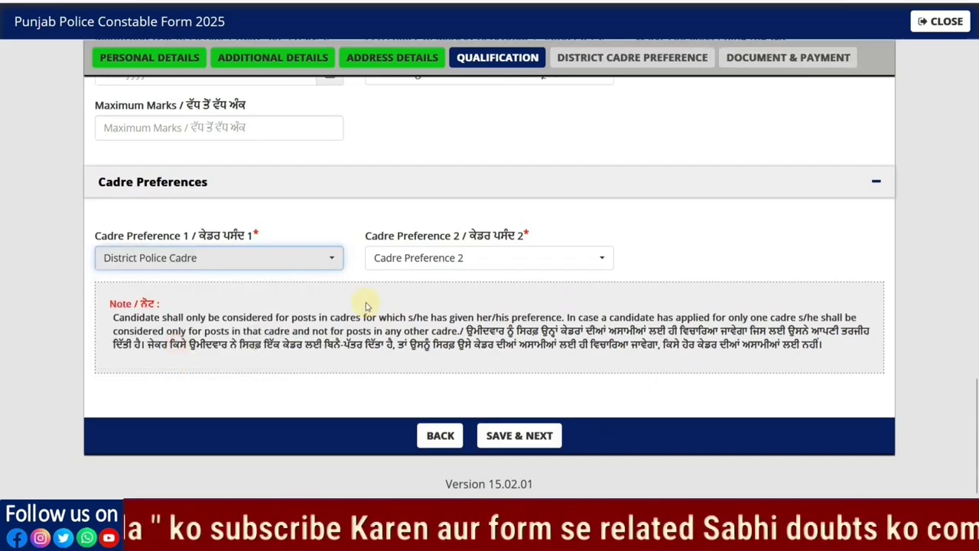
{"action": "left_click", "coordinate": [384, 257]}
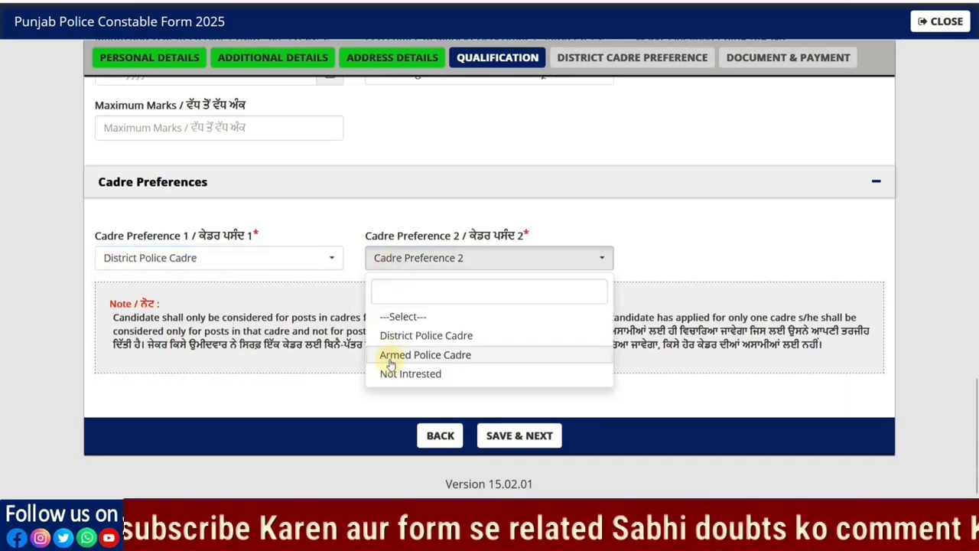
{"action": "left_click", "coordinate": [390, 357]}
Try Not Intrested as Cadre Preference 2 and restore it to Armed Police Cadre
{"action": "left_click", "coordinate": [397, 264]}
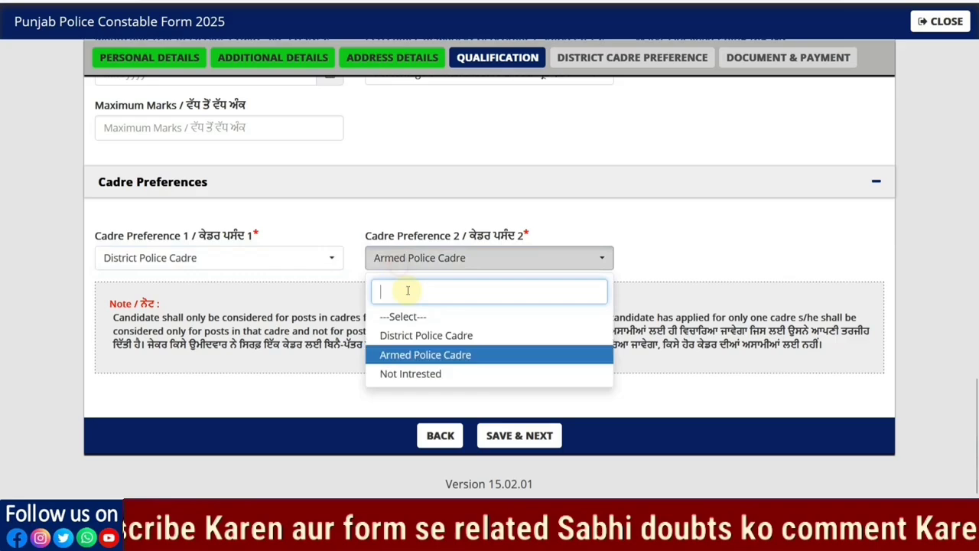
{"action": "left_click", "coordinate": [409, 377]}
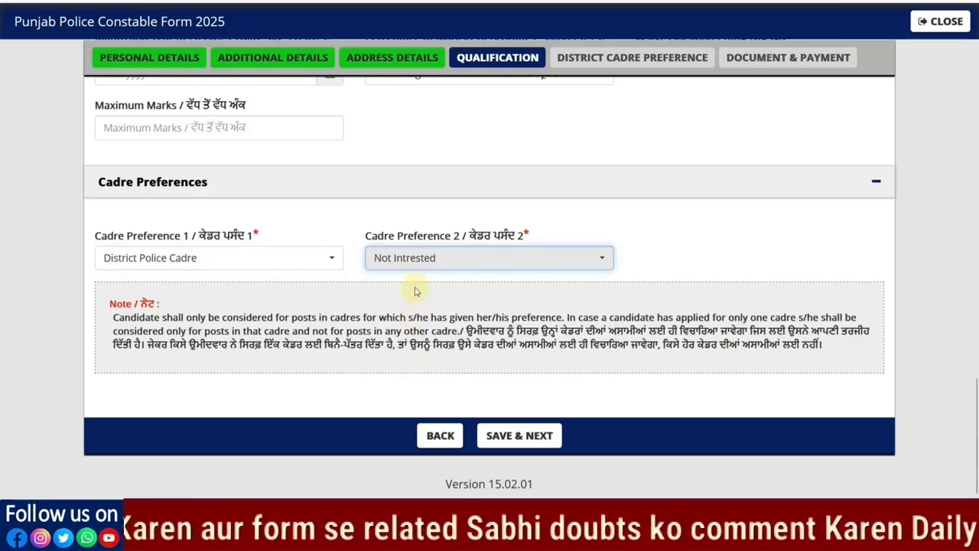
{"action": "left_click", "coordinate": [404, 262]}
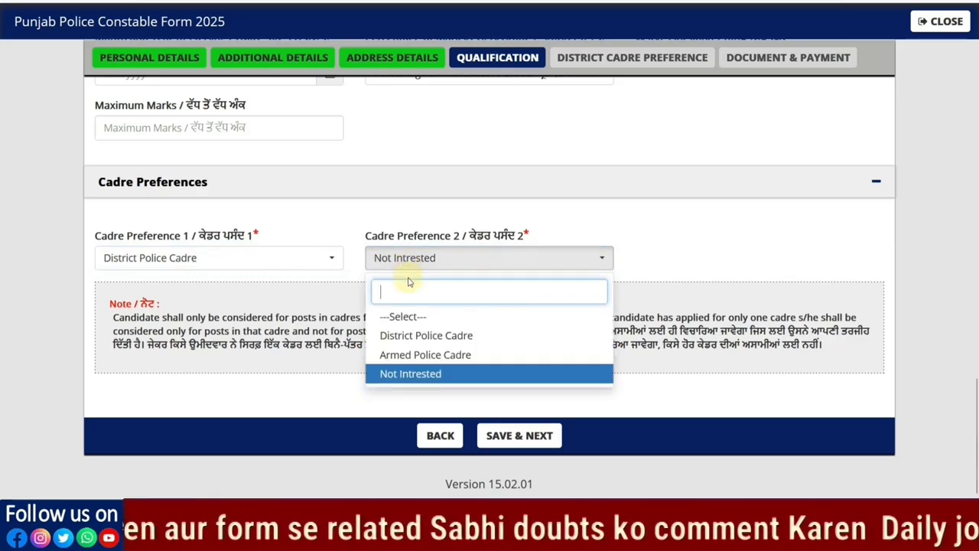
{"action": "left_click", "coordinate": [417, 355]}
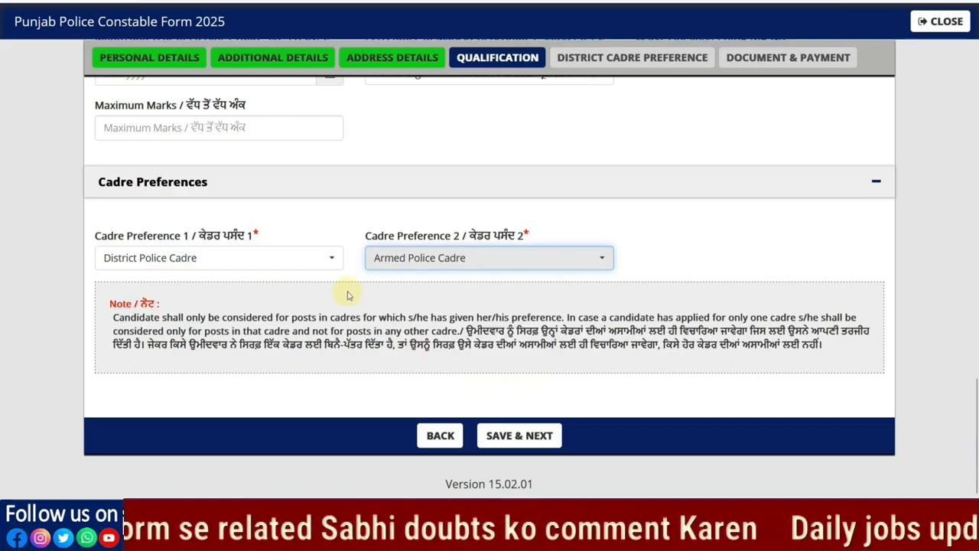
Save the Qualification section and set District Cadre Preferences 1 to 3 to Amritsar Commissionerate, AmritsarRural and Pathankot
{"action": "left_click", "coordinate": [508, 437]}
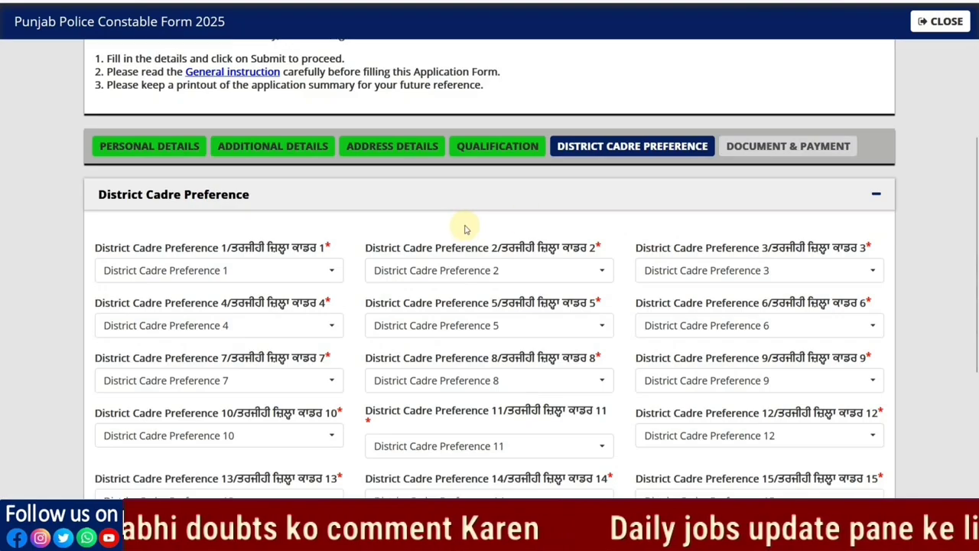
{"action": "scroll", "coordinate": [563, 200], "scroll_direction": "down", "scroll_amount": 1}
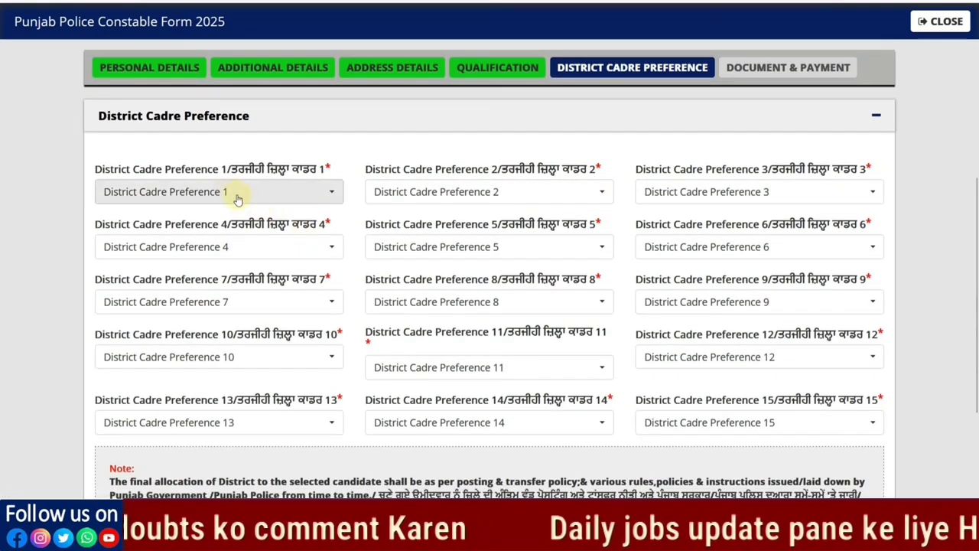
{"action": "left_click", "coordinate": [237, 199]}
{"action": "left_click", "coordinate": [219, 268]}
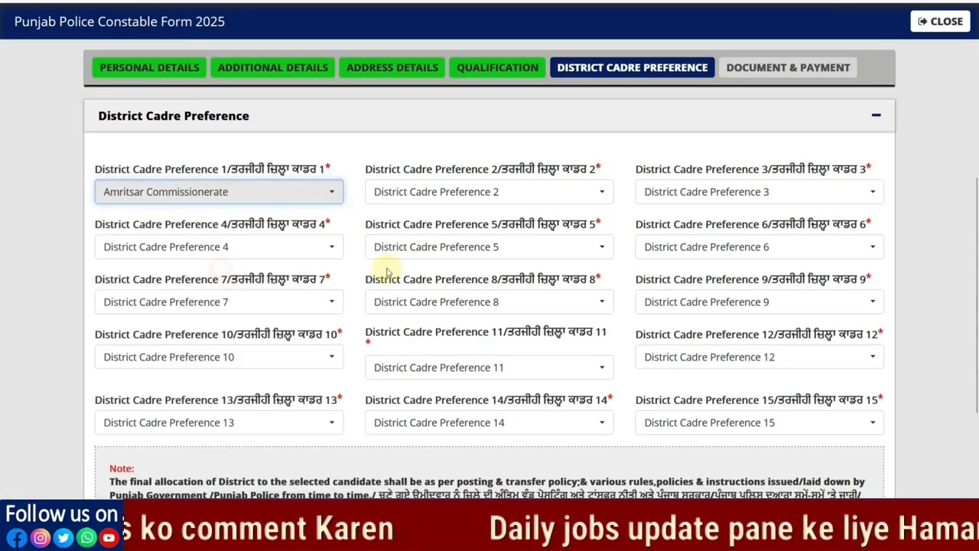
{"action": "left_click", "coordinate": [415, 194]}
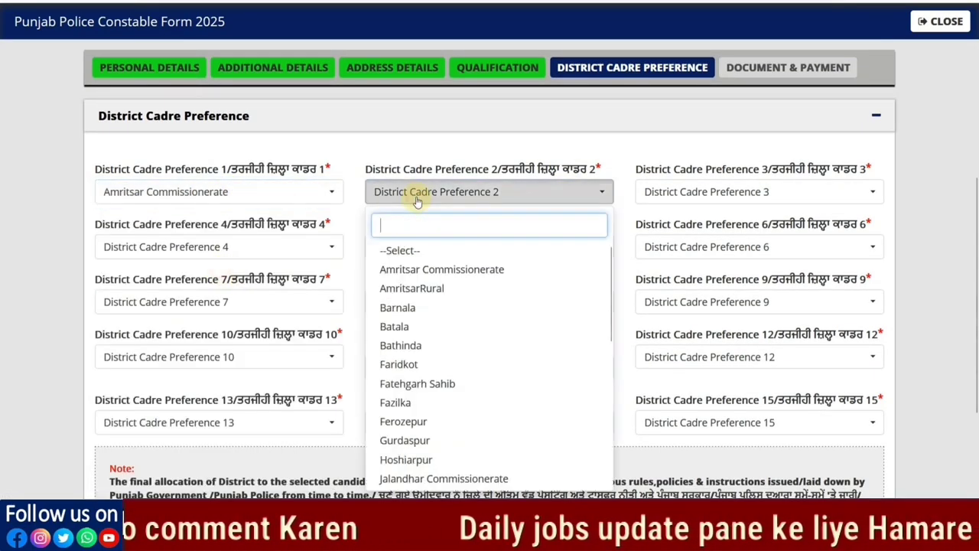
{"action": "left_click", "coordinate": [428, 288]}
{"action": "left_click", "coordinate": [666, 194]}
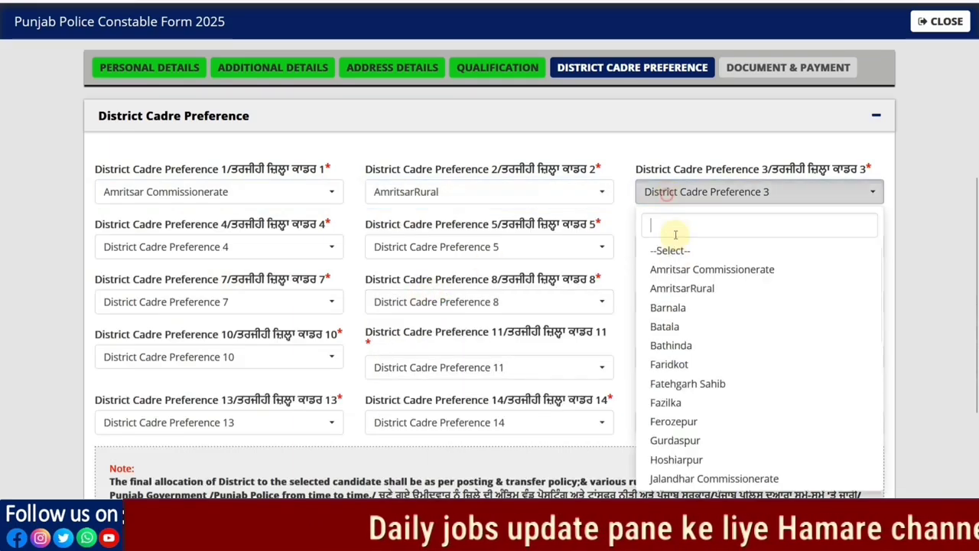
{"action": "scroll", "coordinate": [691, 319], "scroll_direction": "down", "scroll_amount": 10}
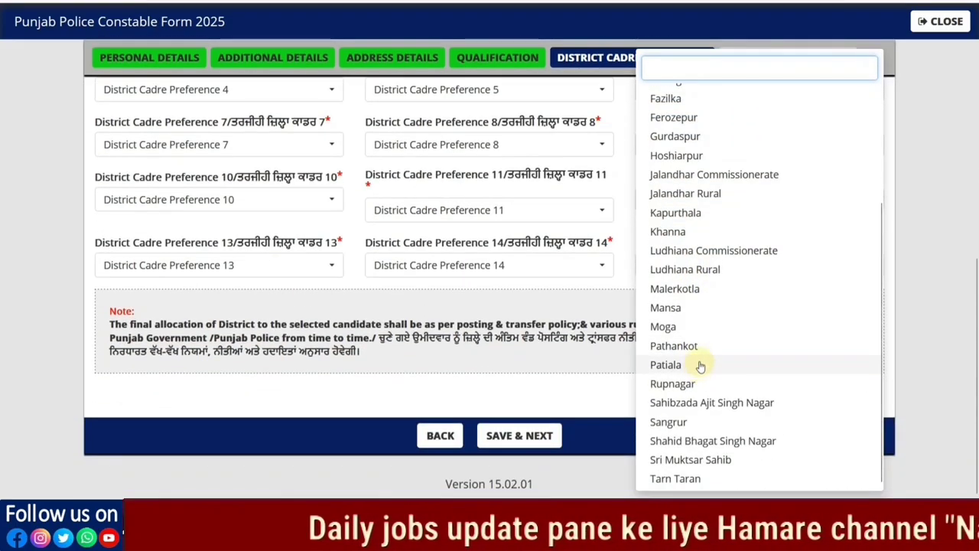
{"action": "left_click", "coordinate": [690, 345]}
Set District Cadre Preference 4 to Batala, Preference 5 to Faridkot and Preference 6 to Fazilka
{"action": "scroll", "coordinate": [494, 321], "scroll_direction": "up", "scroll_amount": 2}
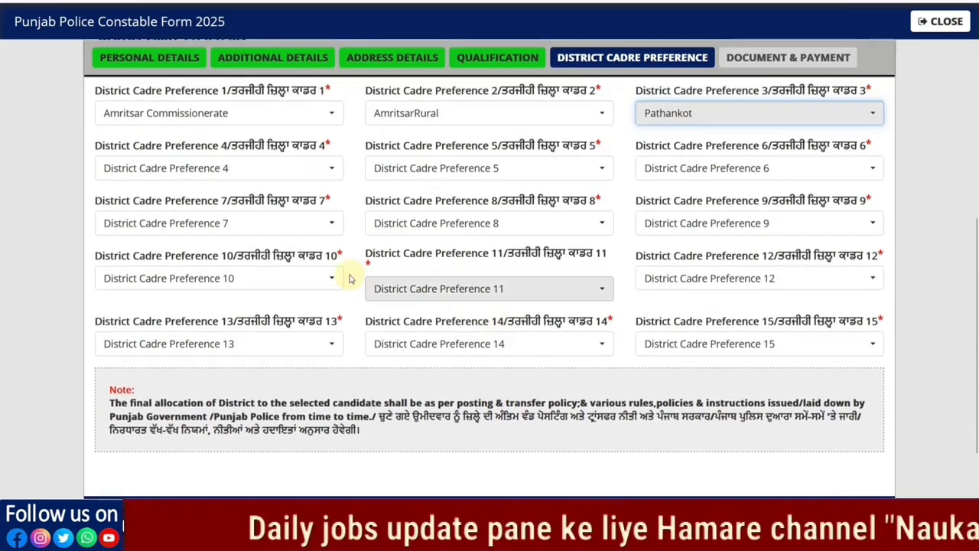
{"action": "left_click", "coordinate": [206, 170]}
{"action": "left_click", "coordinate": [179, 304]}
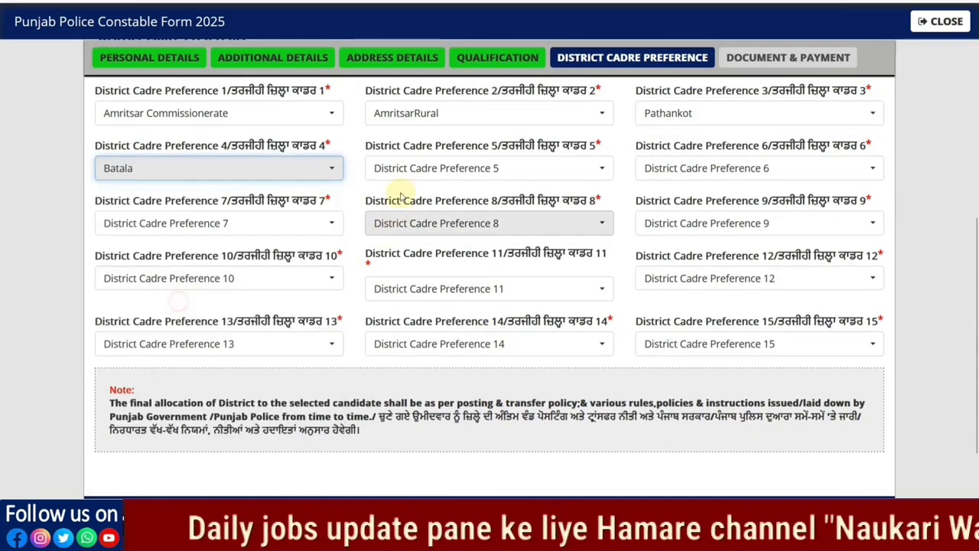
{"action": "left_click", "coordinate": [400, 168]}
{"action": "left_click", "coordinate": [399, 341]}
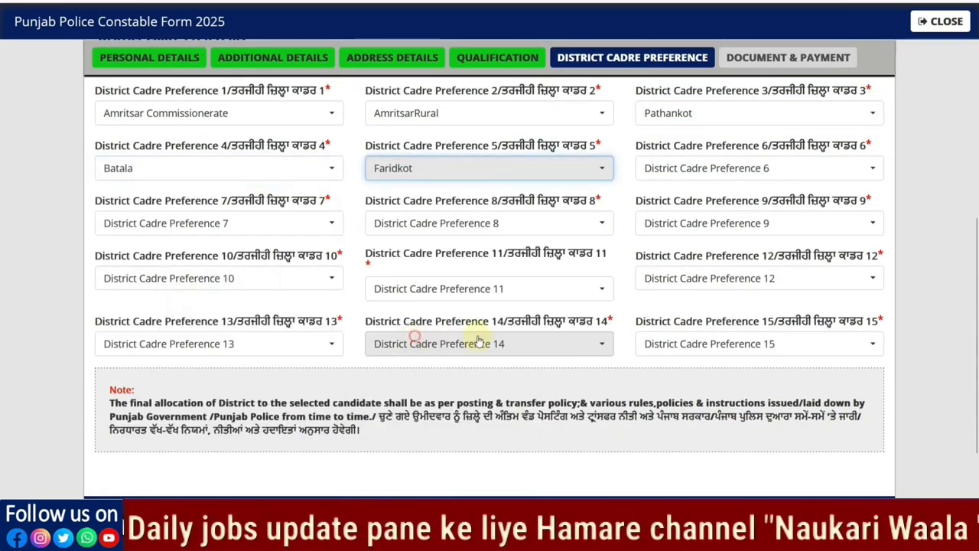
{"action": "left_click", "coordinate": [676, 169]}
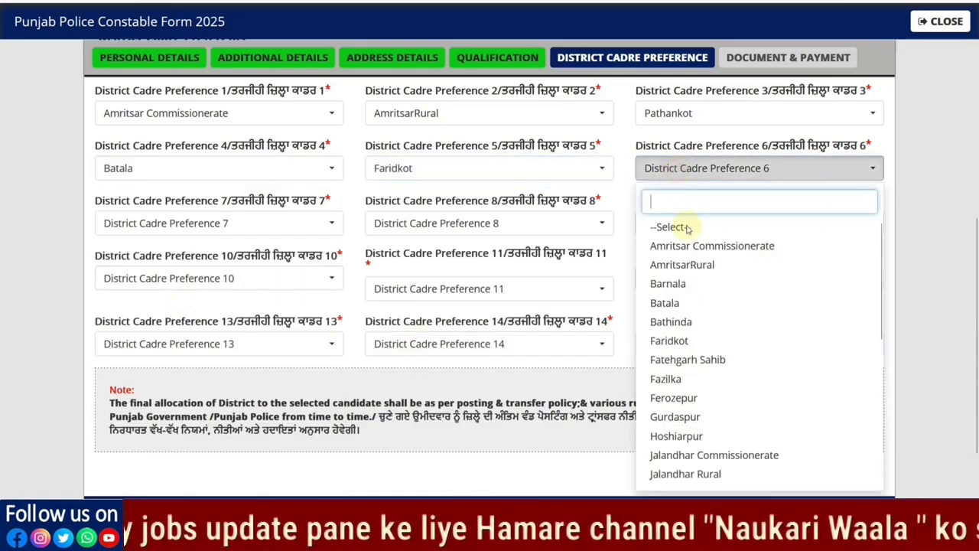
{"action": "left_click", "coordinate": [708, 378]}
Set District Cadre Preference 7 to Gurdaspur and District Cadre Preference 8 to Jalandhar Commissionerate
{"action": "left_click", "coordinate": [179, 225]}
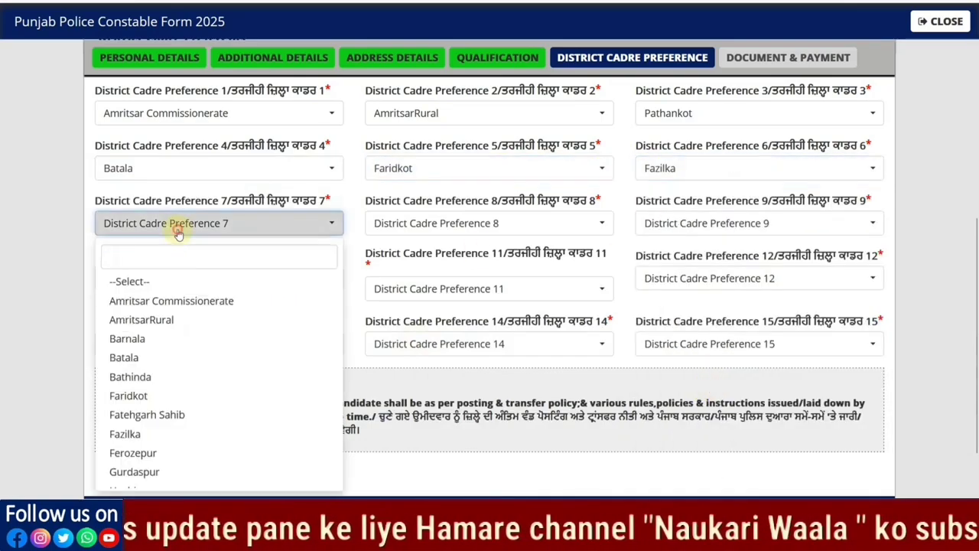
{"action": "left_click", "coordinate": [182, 470]}
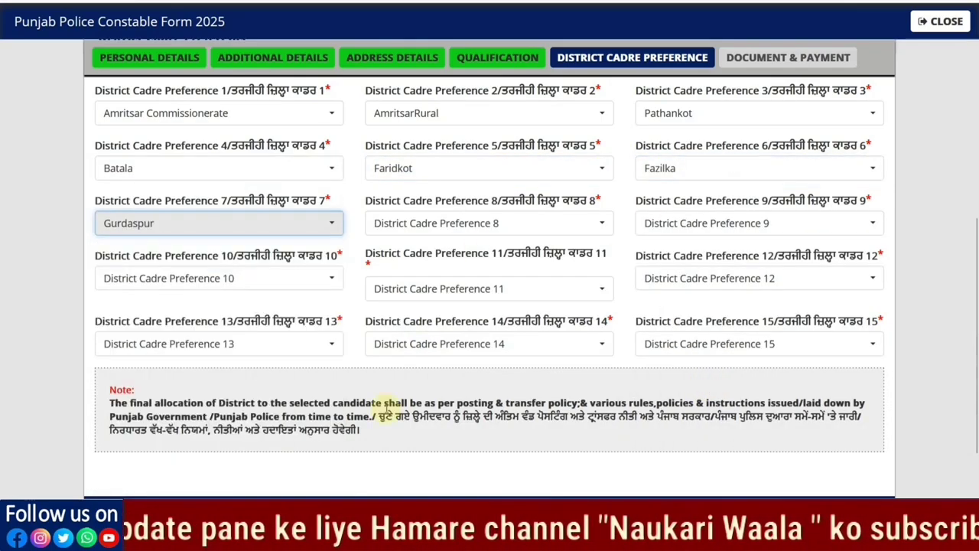
{"action": "left_click", "coordinate": [407, 226]}
{"action": "scroll", "coordinate": [433, 447], "scroll_direction": "down", "scroll_amount": 3}
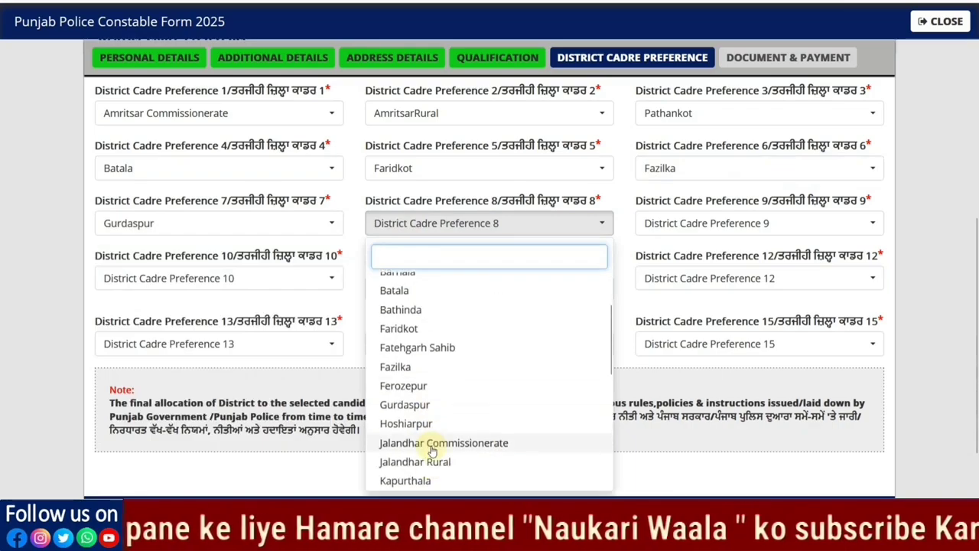
{"action": "left_click", "coordinate": [429, 426]}
{"action": "scroll", "coordinate": [630, 340], "scroll_direction": "down", "scroll_amount": 2}
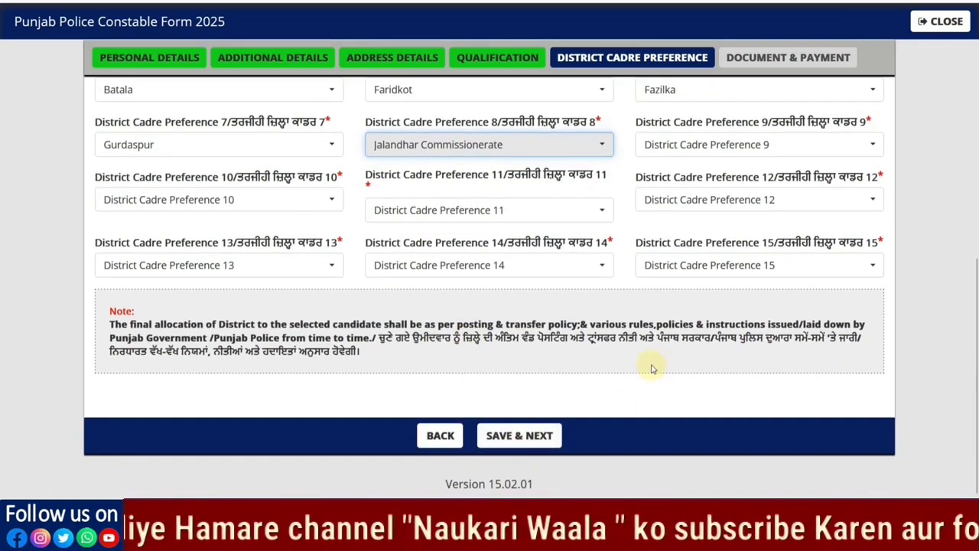
{"action": "scroll", "coordinate": [558, 221], "scroll_direction": "up", "scroll_amount": 2}
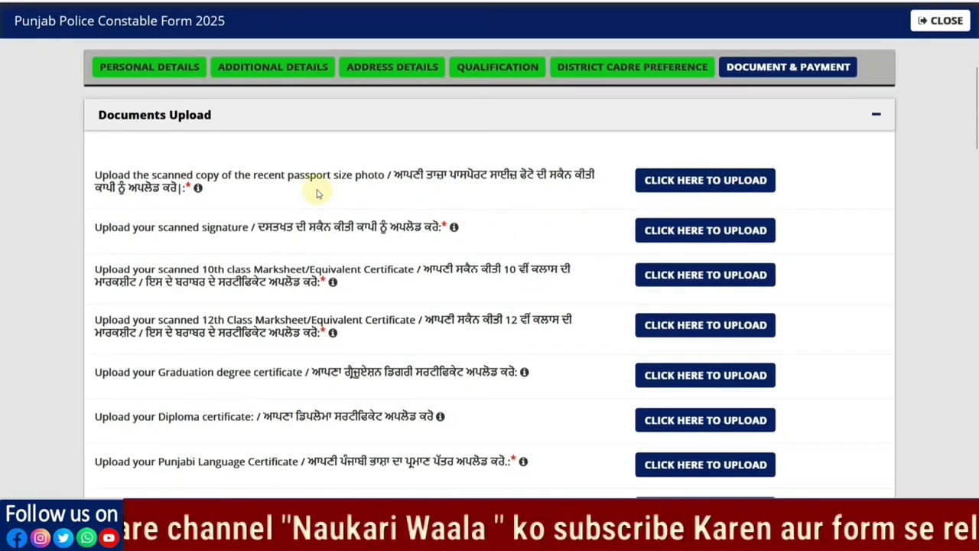
Check the upload instructions for the passport size photo and the scanned signature without uploading any file
{"action": "left_click", "coordinate": [696, 183]}
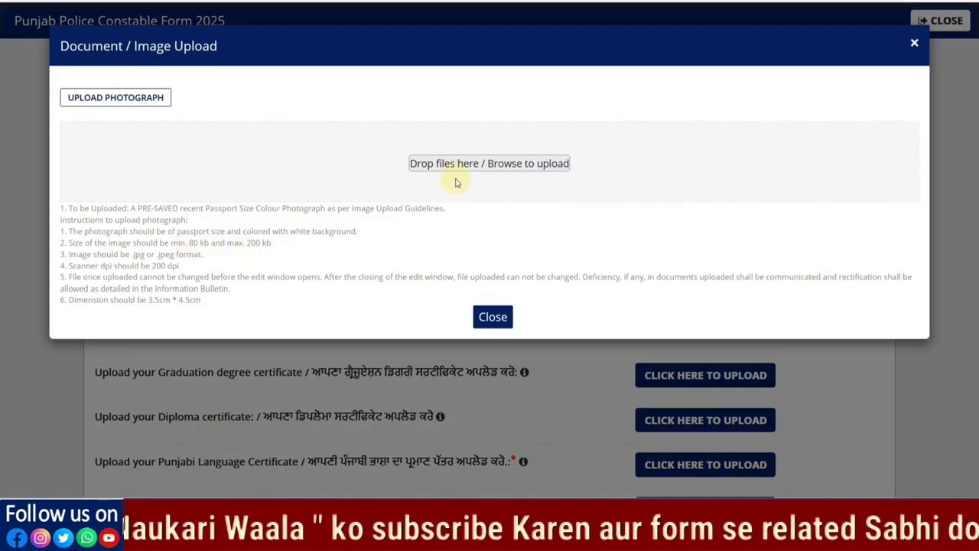
{"action": "left_click", "coordinate": [483, 315]}
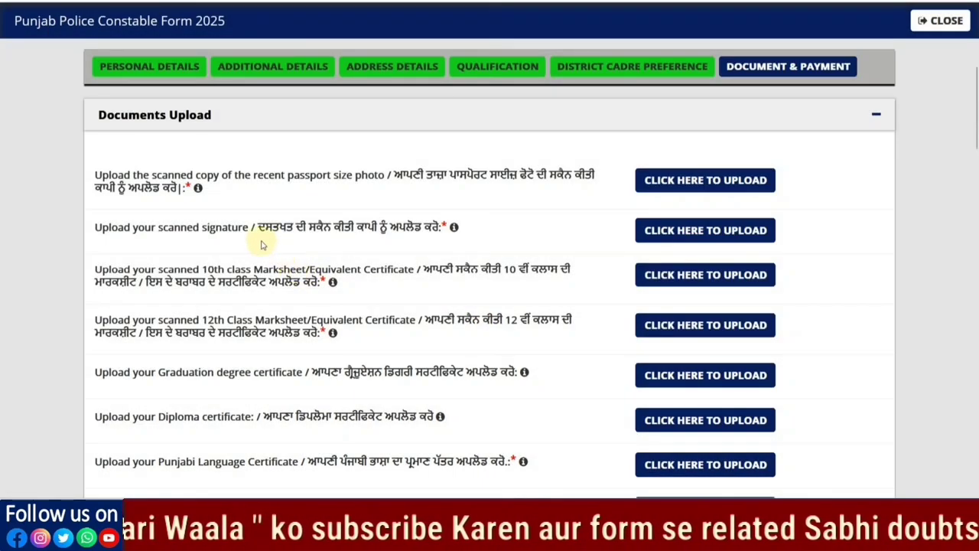
{"action": "left_click", "coordinate": [649, 236]}
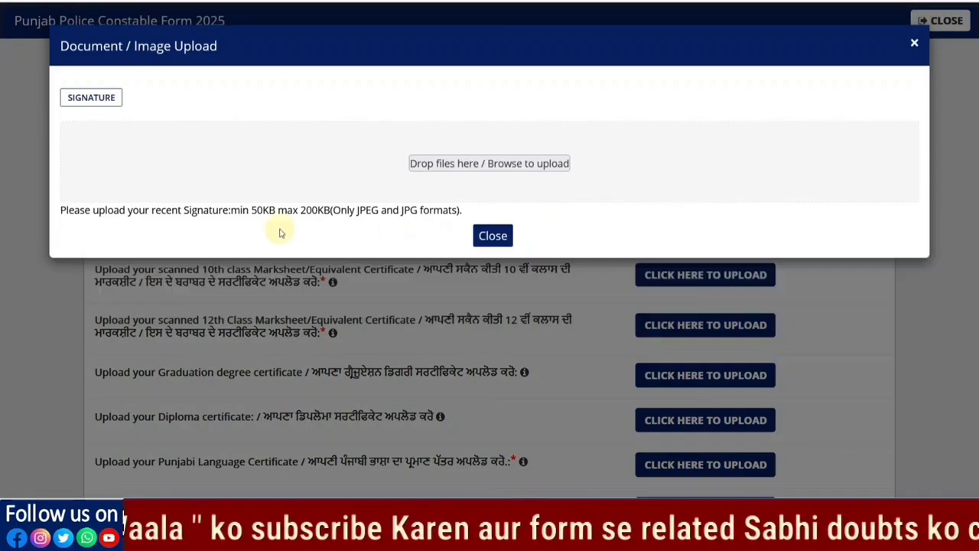
{"action": "left_click", "coordinate": [497, 237]}
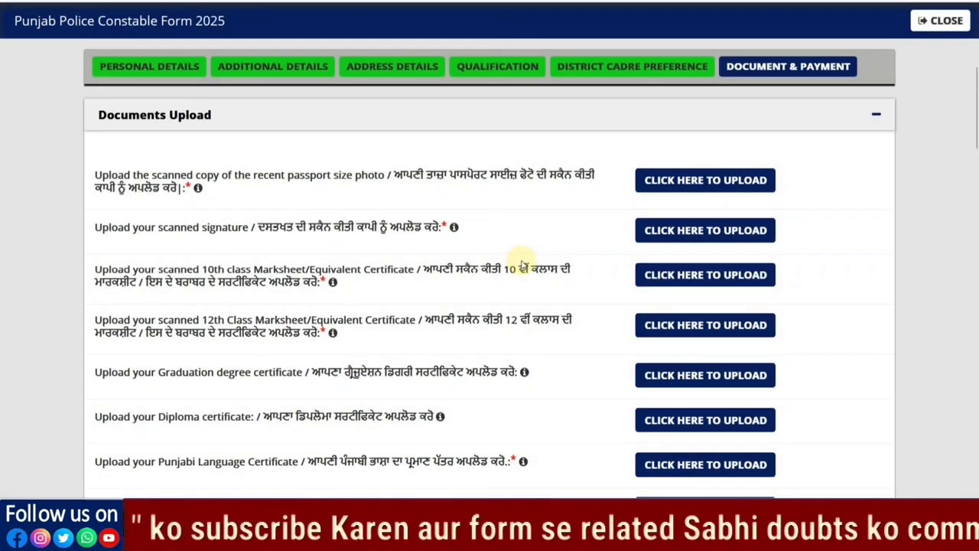
Check the file size and format requirements for the marksheets, Punjabi Language and Caste Certificates, ID proof and Aadhar card
{"action": "scroll", "coordinate": [459, 245], "scroll_direction": "down", "scroll_amount": 1}
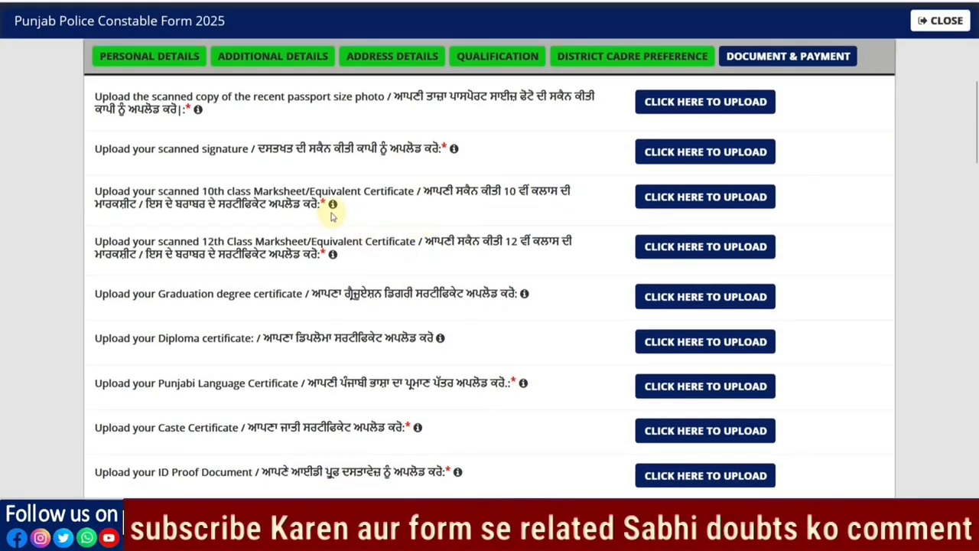
{"action": "mouse_move", "coordinate": [333, 205]}
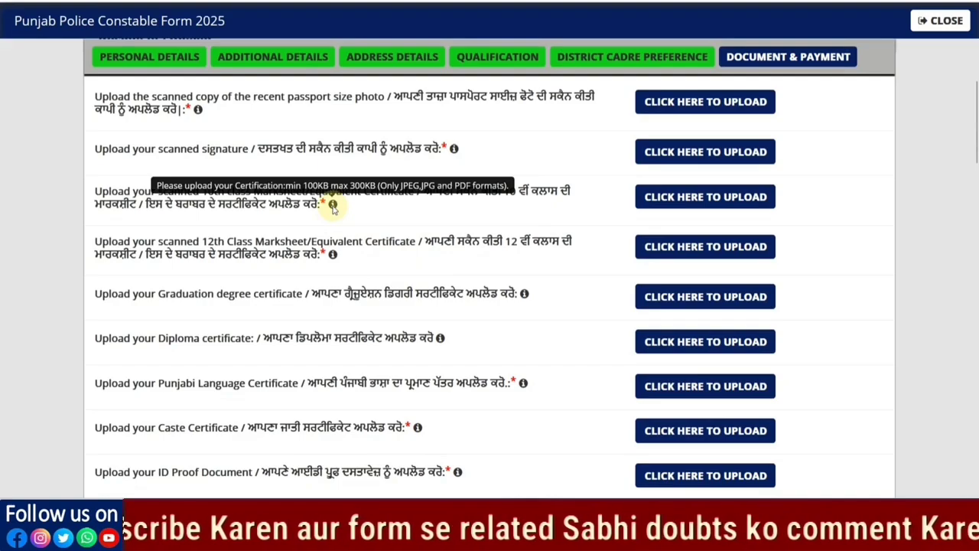
{"action": "mouse_move", "coordinate": [335, 255]}
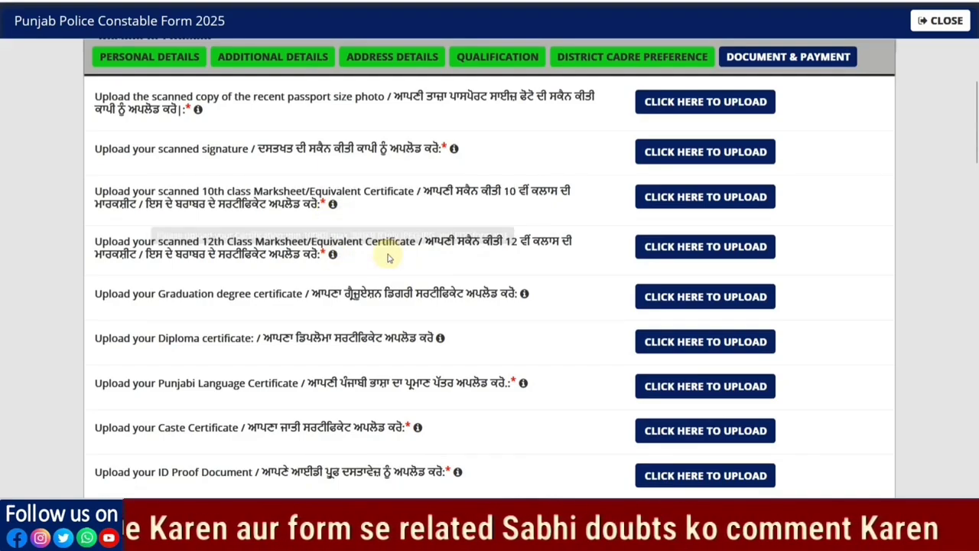
{"action": "scroll", "coordinate": [386, 255], "scroll_direction": "down", "scroll_amount": 1}
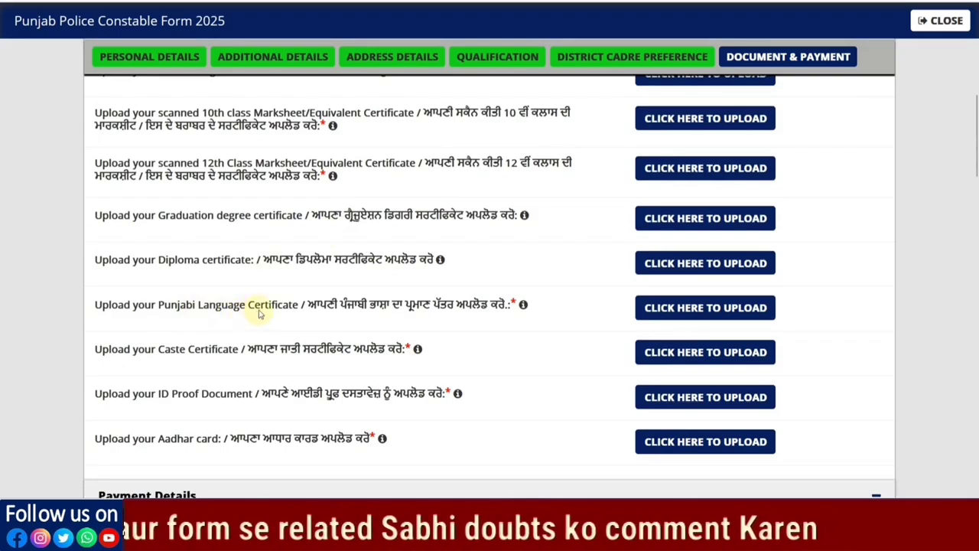
{"action": "mouse_move", "coordinate": [523, 306]}
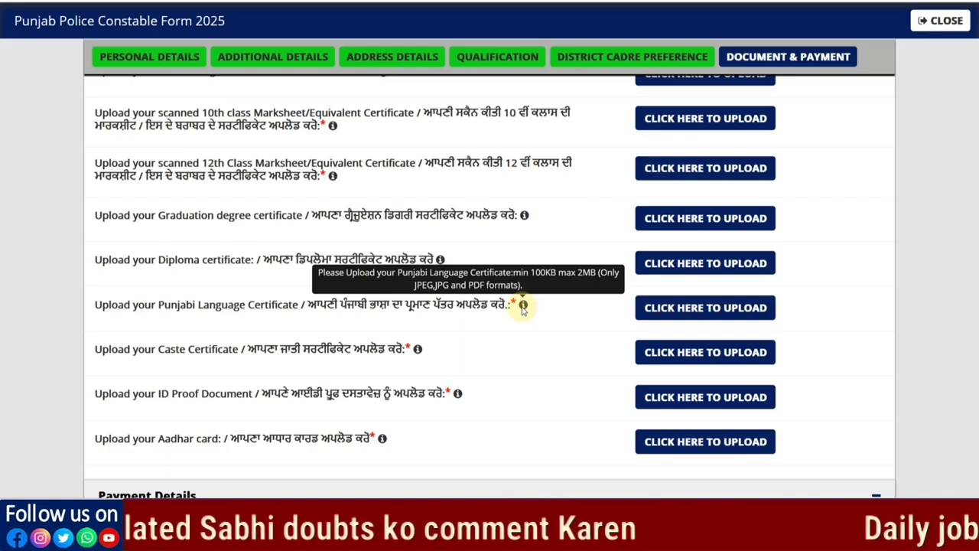
{"action": "mouse_move", "coordinate": [418, 355]}
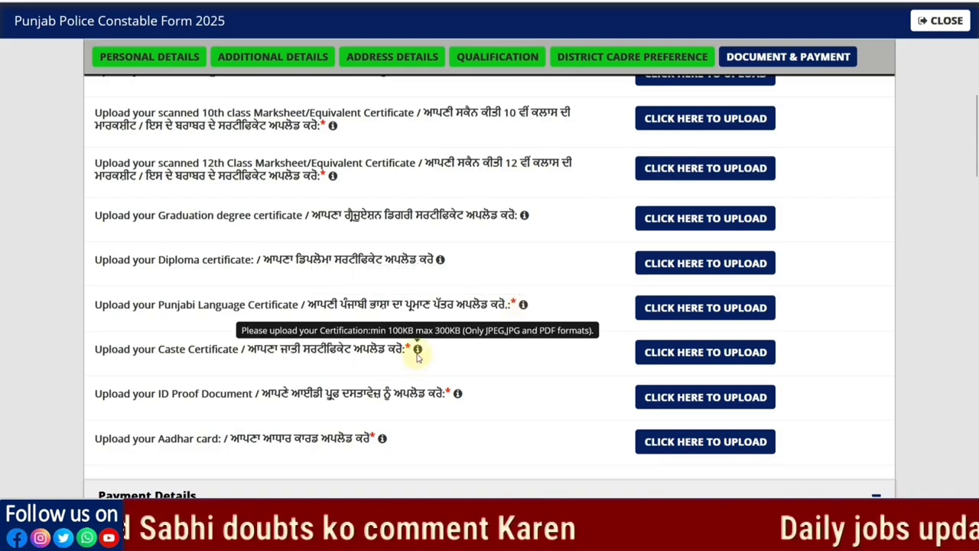
{"action": "scroll", "coordinate": [455, 342], "scroll_direction": "down", "scroll_amount": 1}
{"action": "mouse_move", "coordinate": [457, 320]}
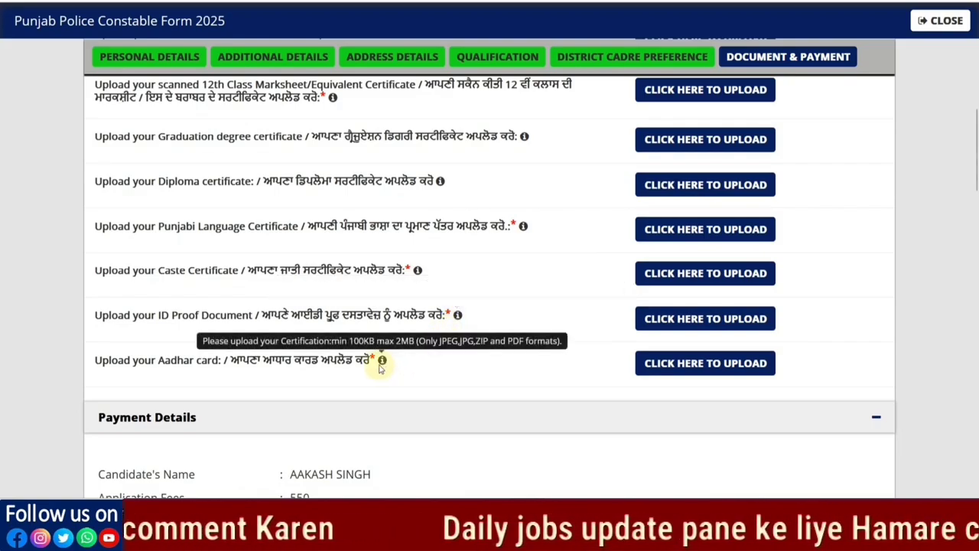
Review the application fee details and choose PayU as the payment mode
{"action": "scroll", "coordinate": [459, 374], "scroll_direction": "down", "scroll_amount": 4}
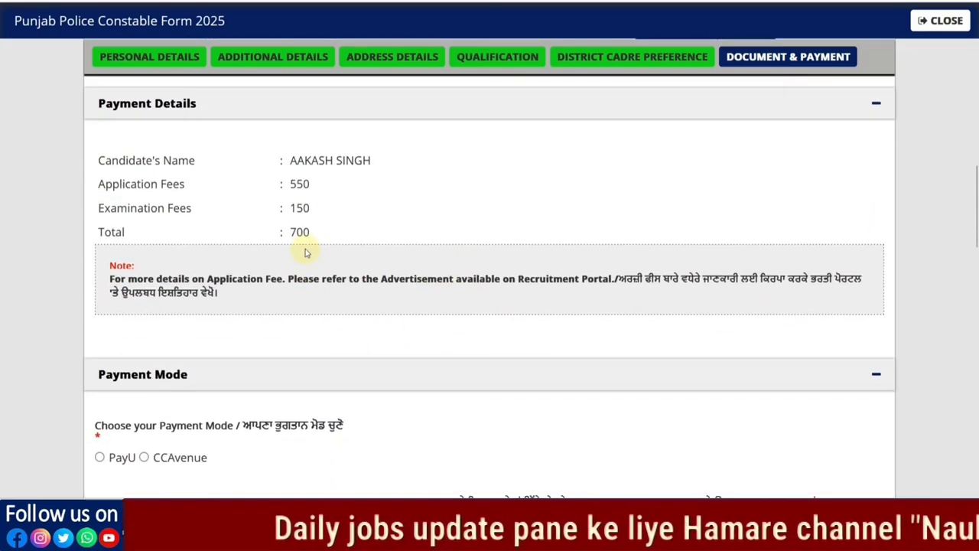
{"action": "scroll", "coordinate": [305, 252], "scroll_direction": "down", "scroll_amount": 3}
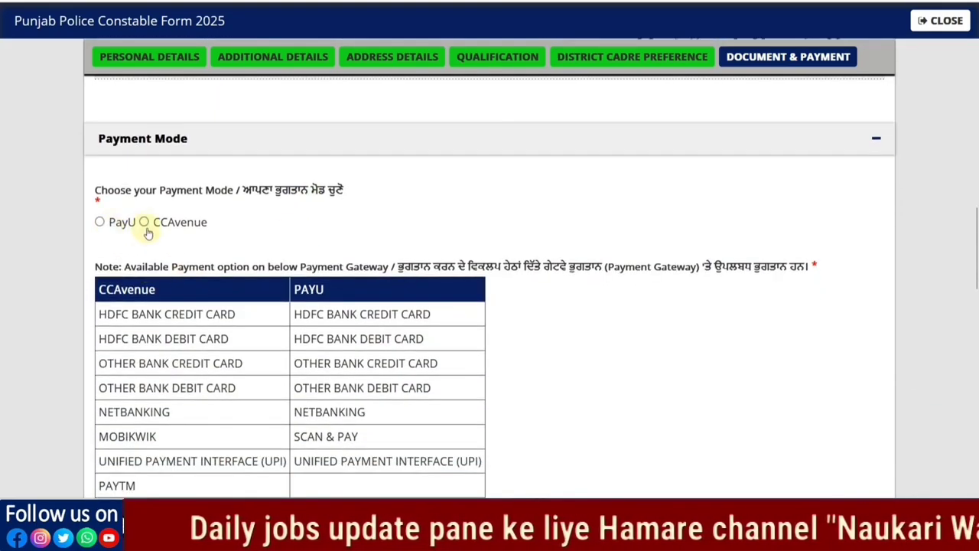
{"action": "left_click", "coordinate": [100, 222]}
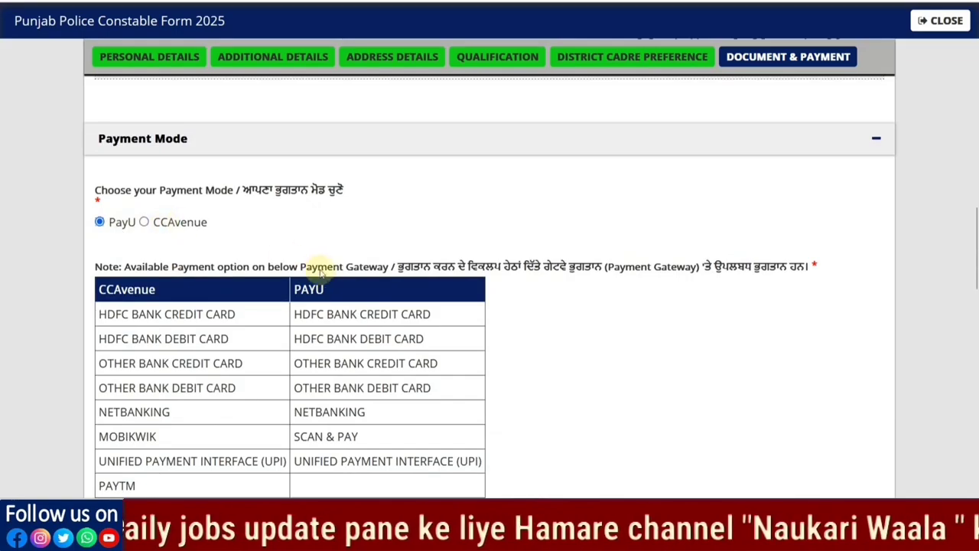
{"action": "scroll", "coordinate": [186, 312], "scroll_direction": "down", "scroll_amount": 1}
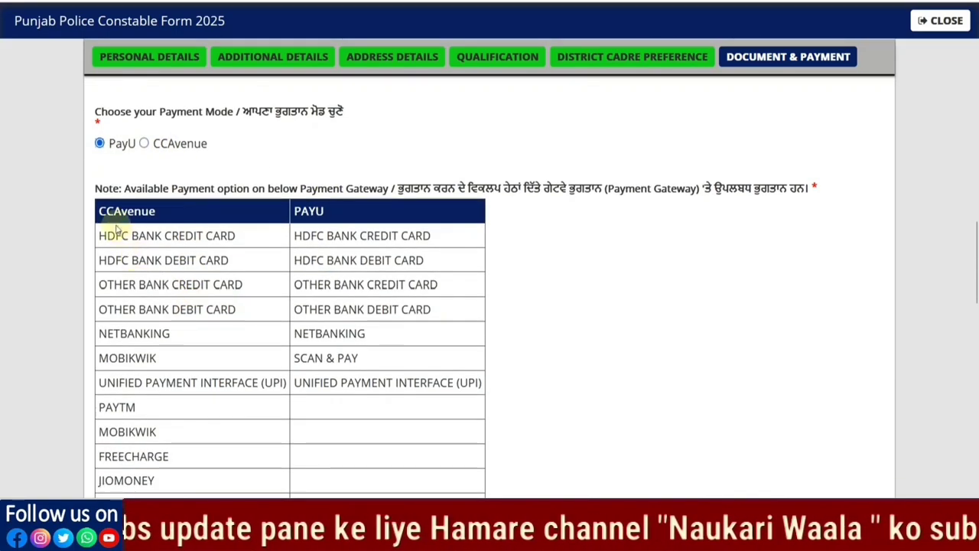
{"action": "scroll", "coordinate": [230, 268], "scroll_direction": "down", "scroll_amount": 1}
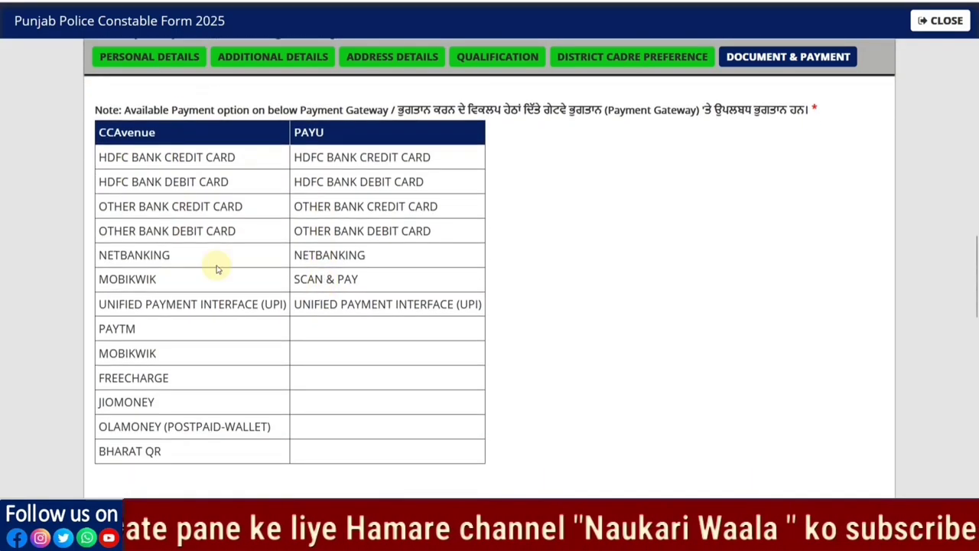
Accept every statement in the Declaration section, including the preview confirmation and I Agree
{"action": "scroll", "coordinate": [343, 367], "scroll_direction": "down", "scroll_amount": 3}
{"action": "scroll", "coordinate": [359, 368], "scroll_direction": "down", "scroll_amount": 2}
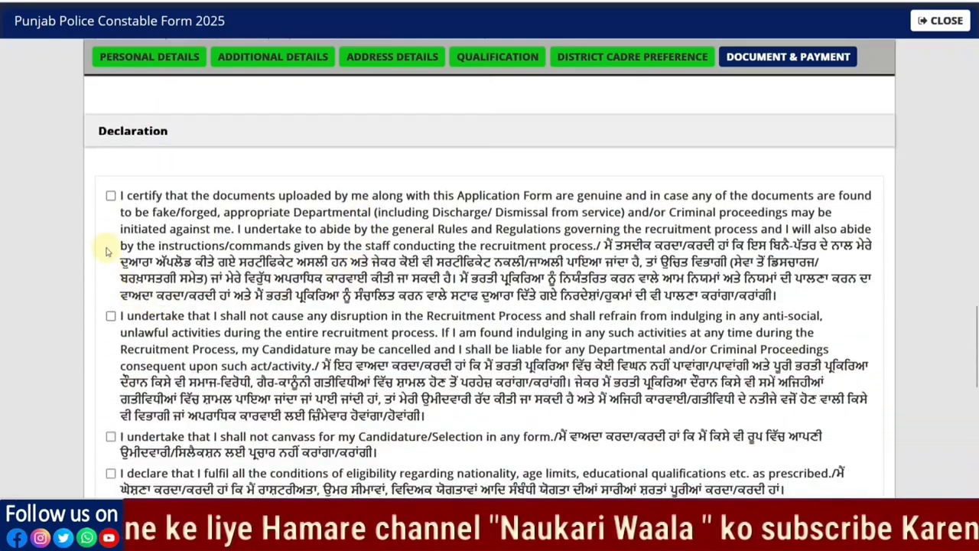
{"action": "left_click", "coordinate": [109, 194]}
{"action": "left_click", "coordinate": [111, 313]}
{"action": "scroll", "coordinate": [116, 317], "scroll_direction": "down", "scroll_amount": 1}
{"action": "scroll", "coordinate": [117, 317], "scroll_direction": "down", "scroll_amount": 2}
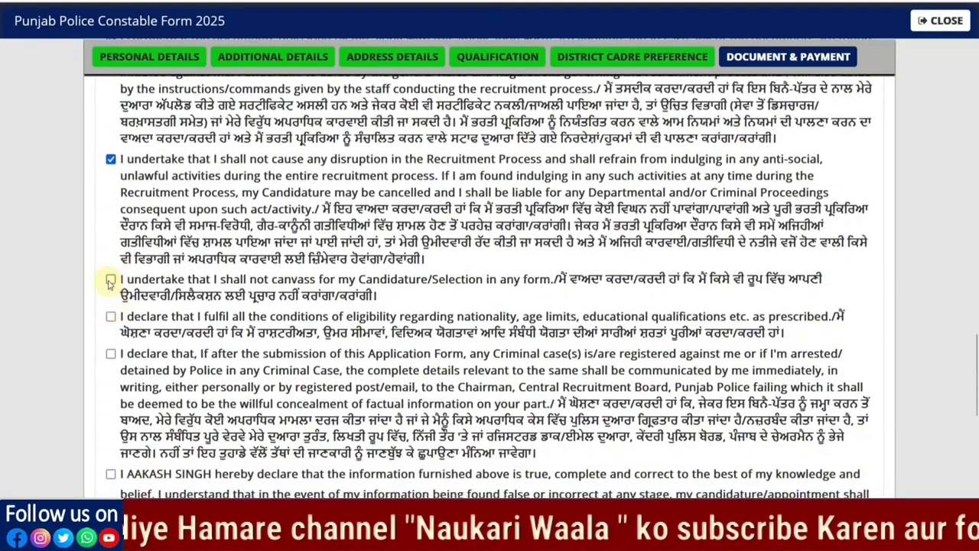
{"action": "left_click", "coordinate": [110, 316]}
{"action": "scroll", "coordinate": [111, 316], "scroll_direction": "down", "scroll_amount": 2}
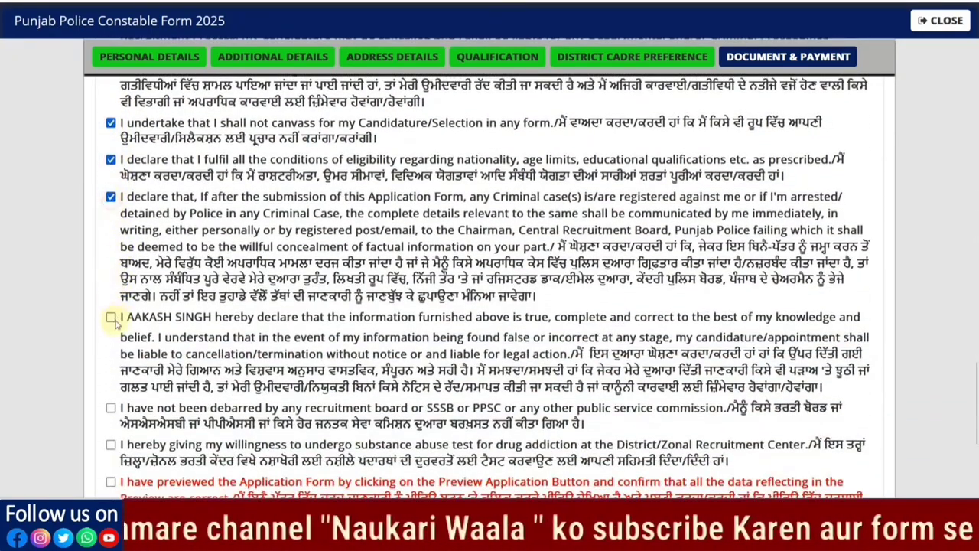
{"action": "scroll", "coordinate": [113, 325], "scroll_direction": "down", "scroll_amount": 3}
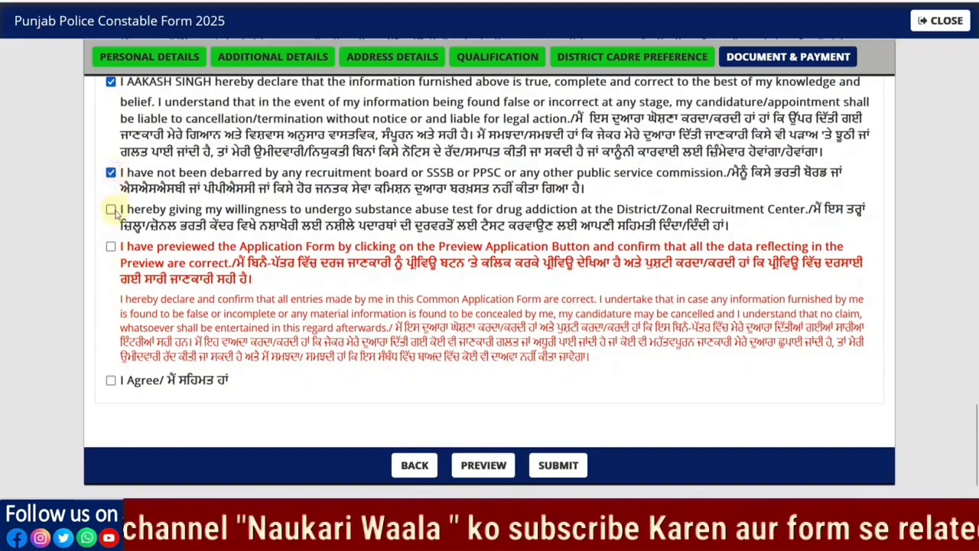
{"action": "left_click", "coordinate": [112, 247]}
{"action": "left_click", "coordinate": [111, 380]}
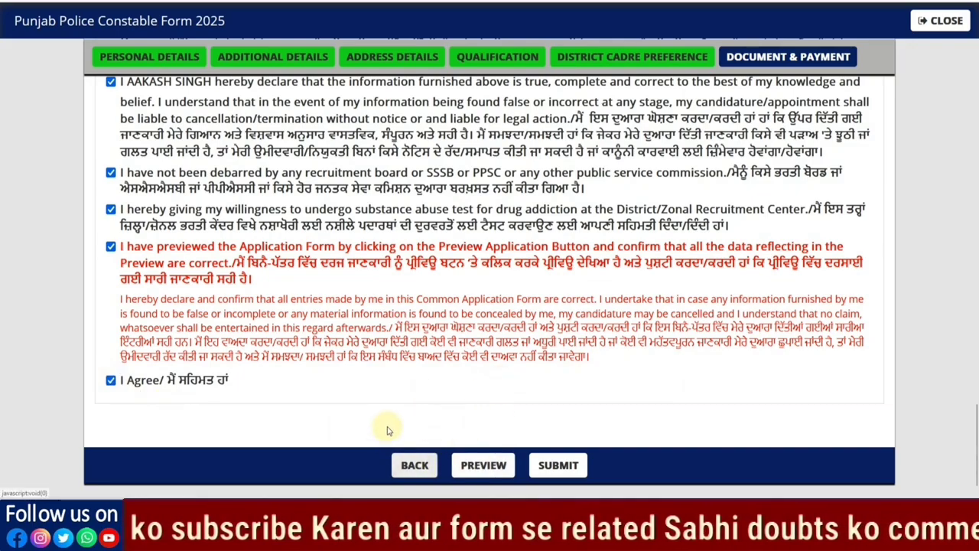
Submit the application, choose UPI as the payment method and generate a QR code for the fee payment
{"action": "left_click", "coordinate": [555, 468]}
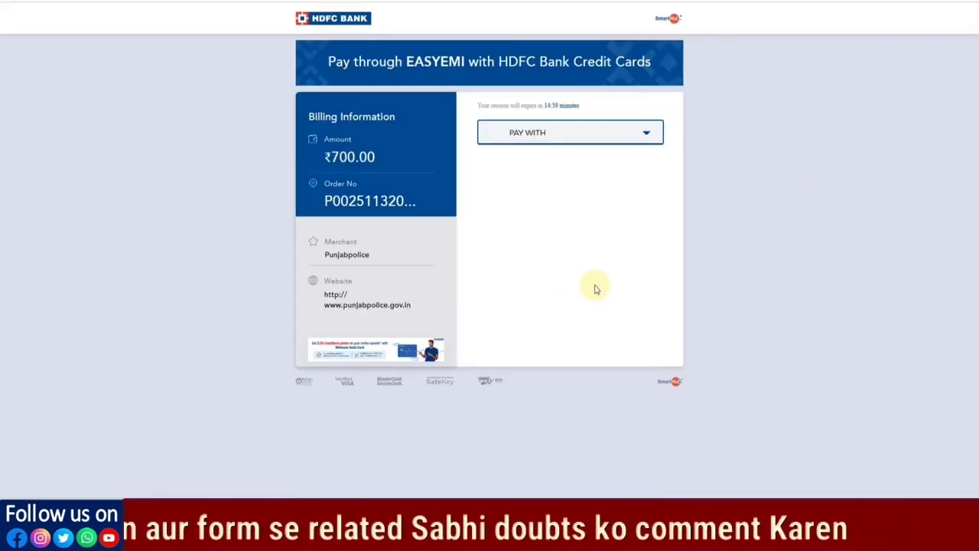
{"action": "left_click", "coordinate": [555, 144]}
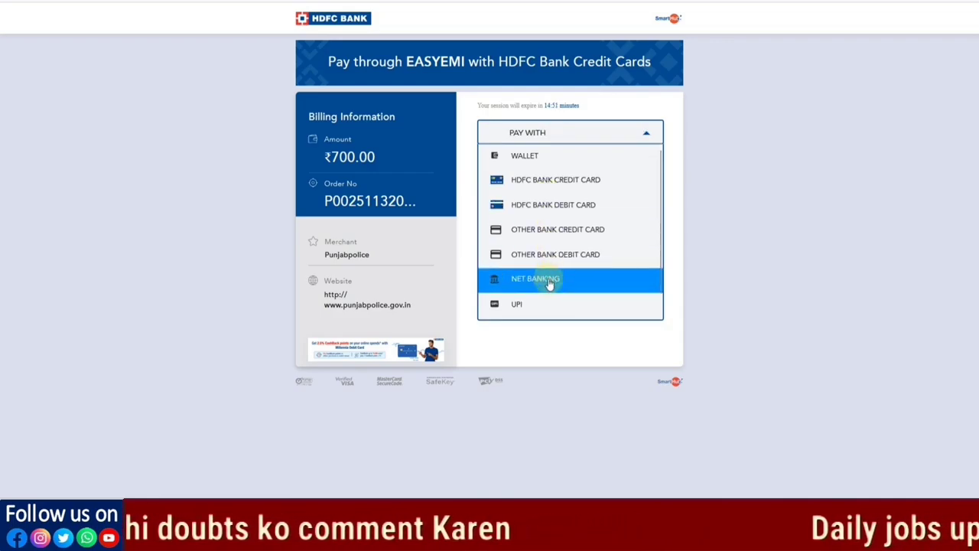
{"action": "left_click", "coordinate": [535, 304]}
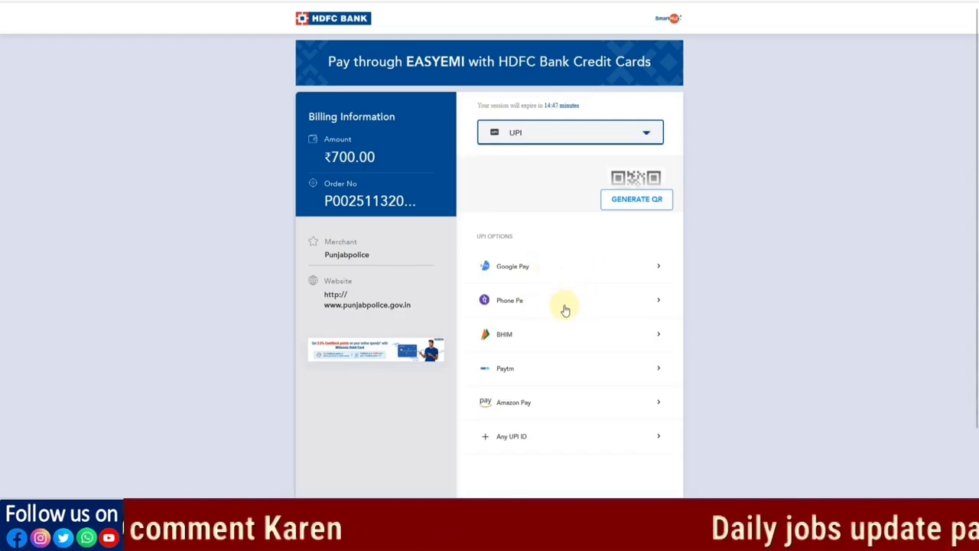
{"action": "left_click", "coordinate": [637, 200]}
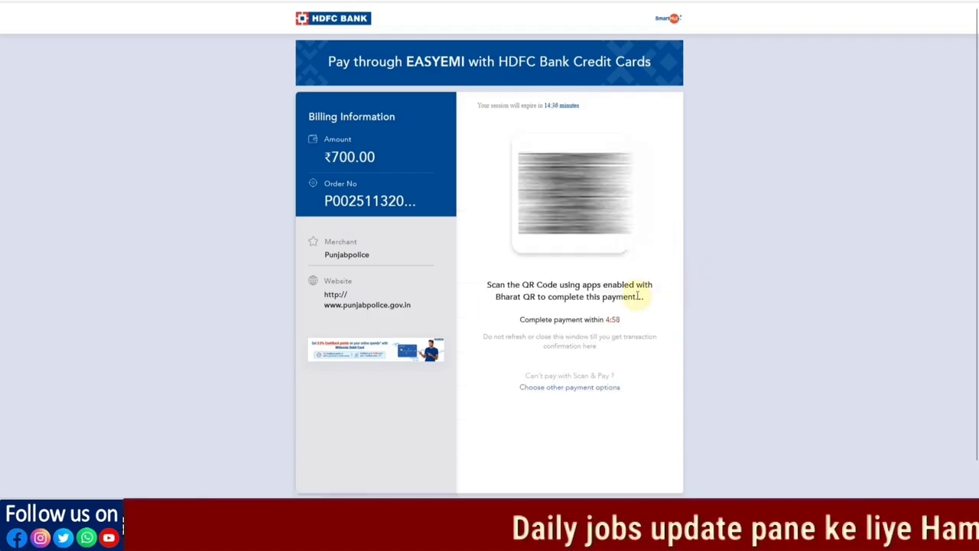